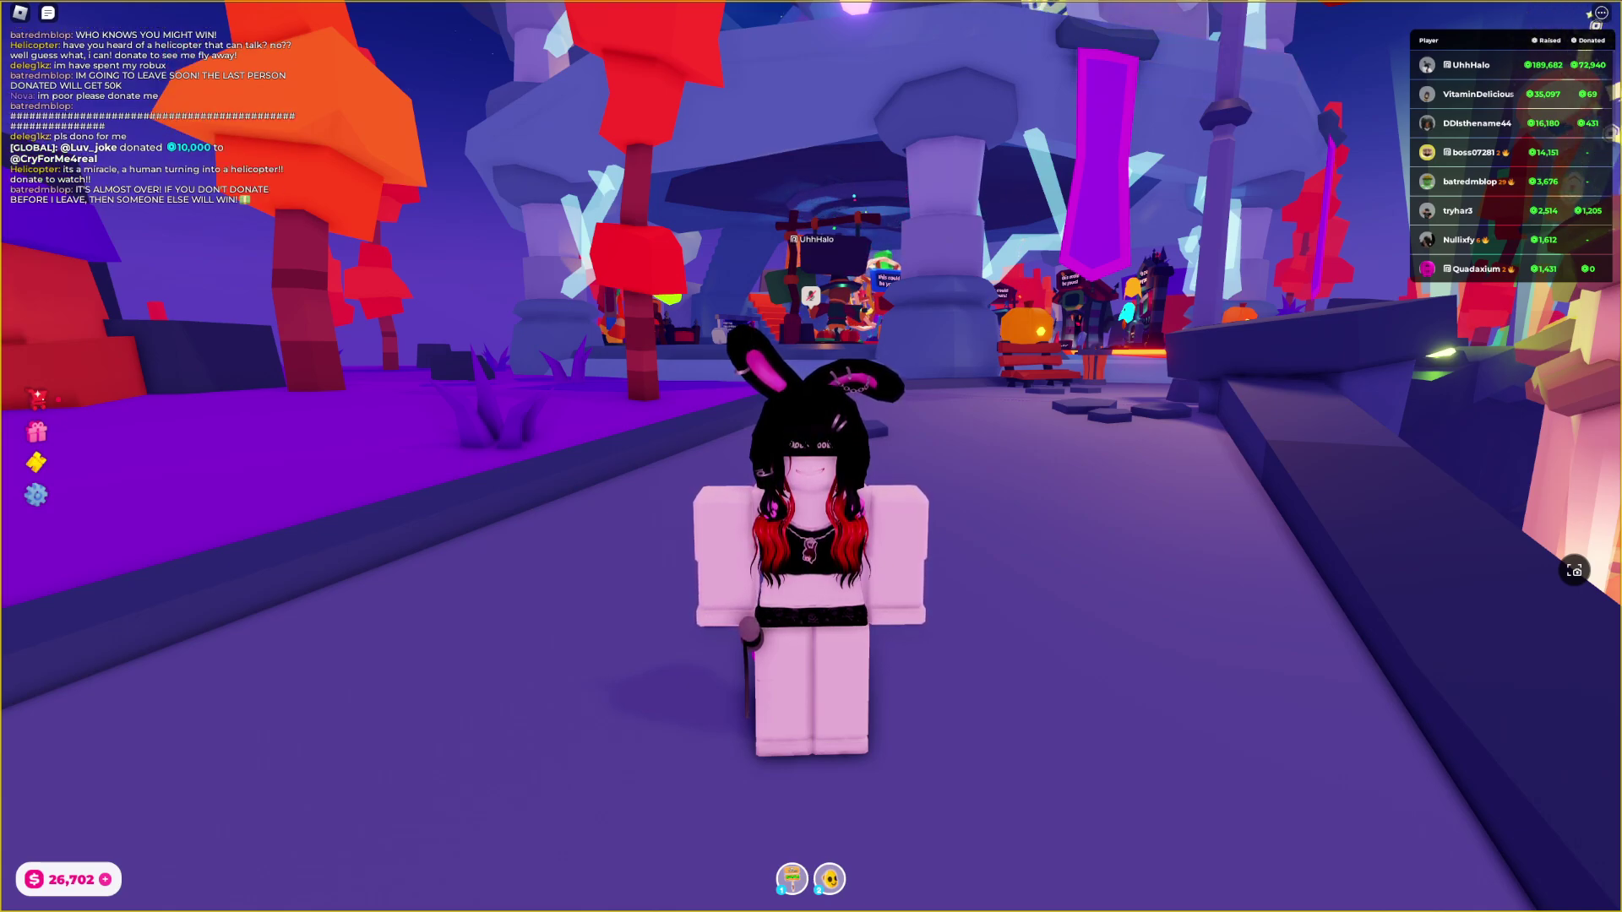
- Run the avatar forward through the PLS DONATE world, then switch to the overlay browser window
{"action": "key", "text": "w"}
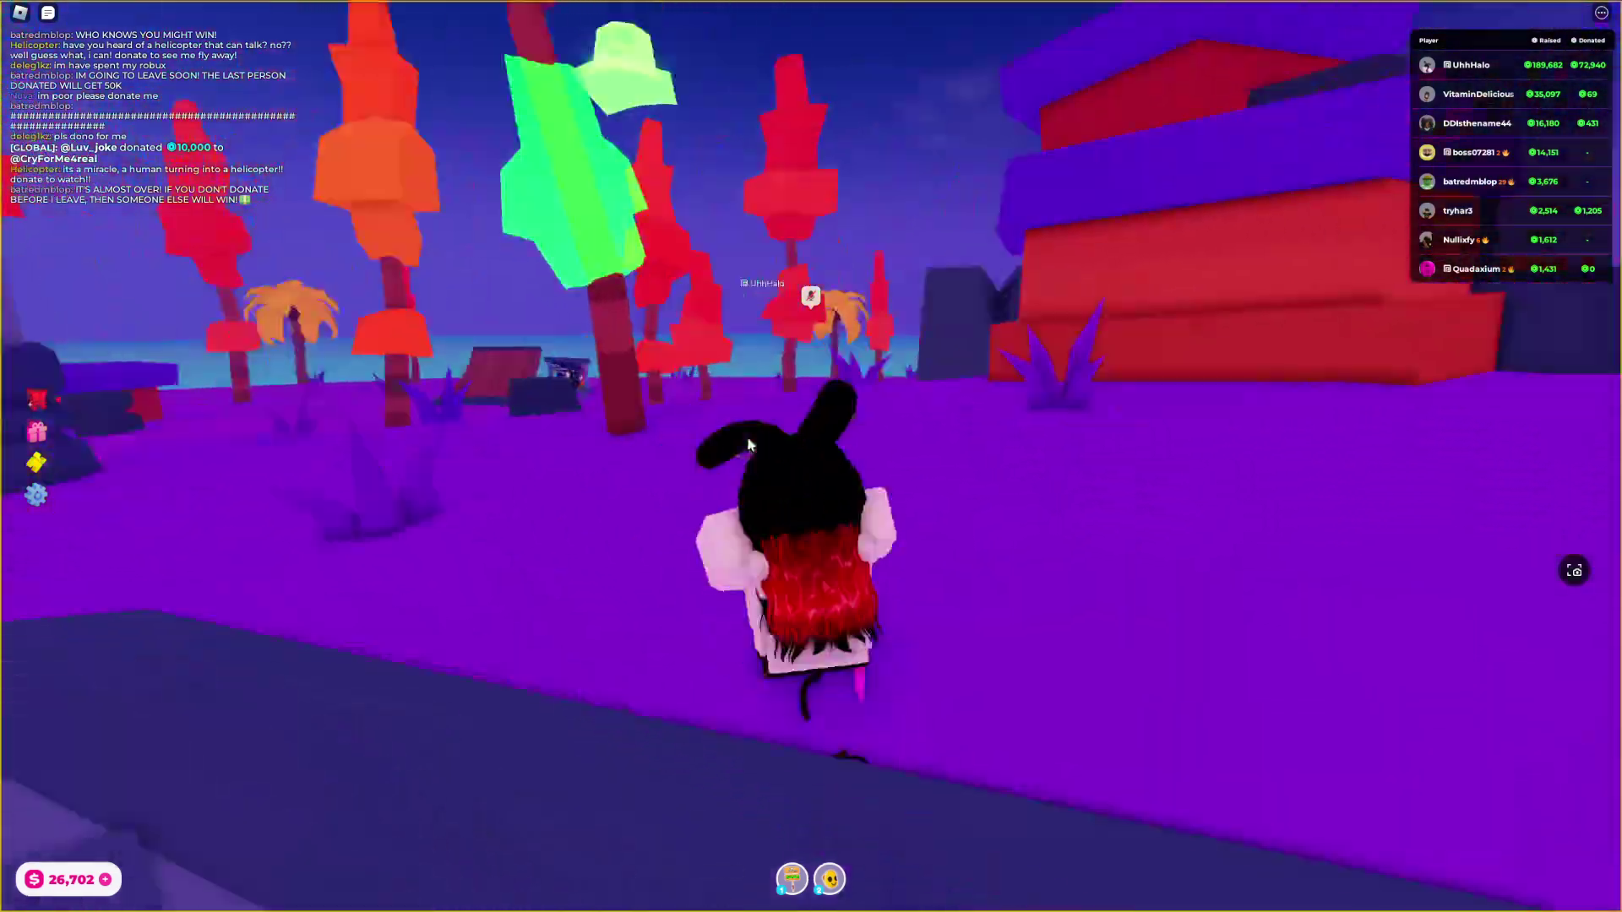
{"action": "key", "text": "w"}
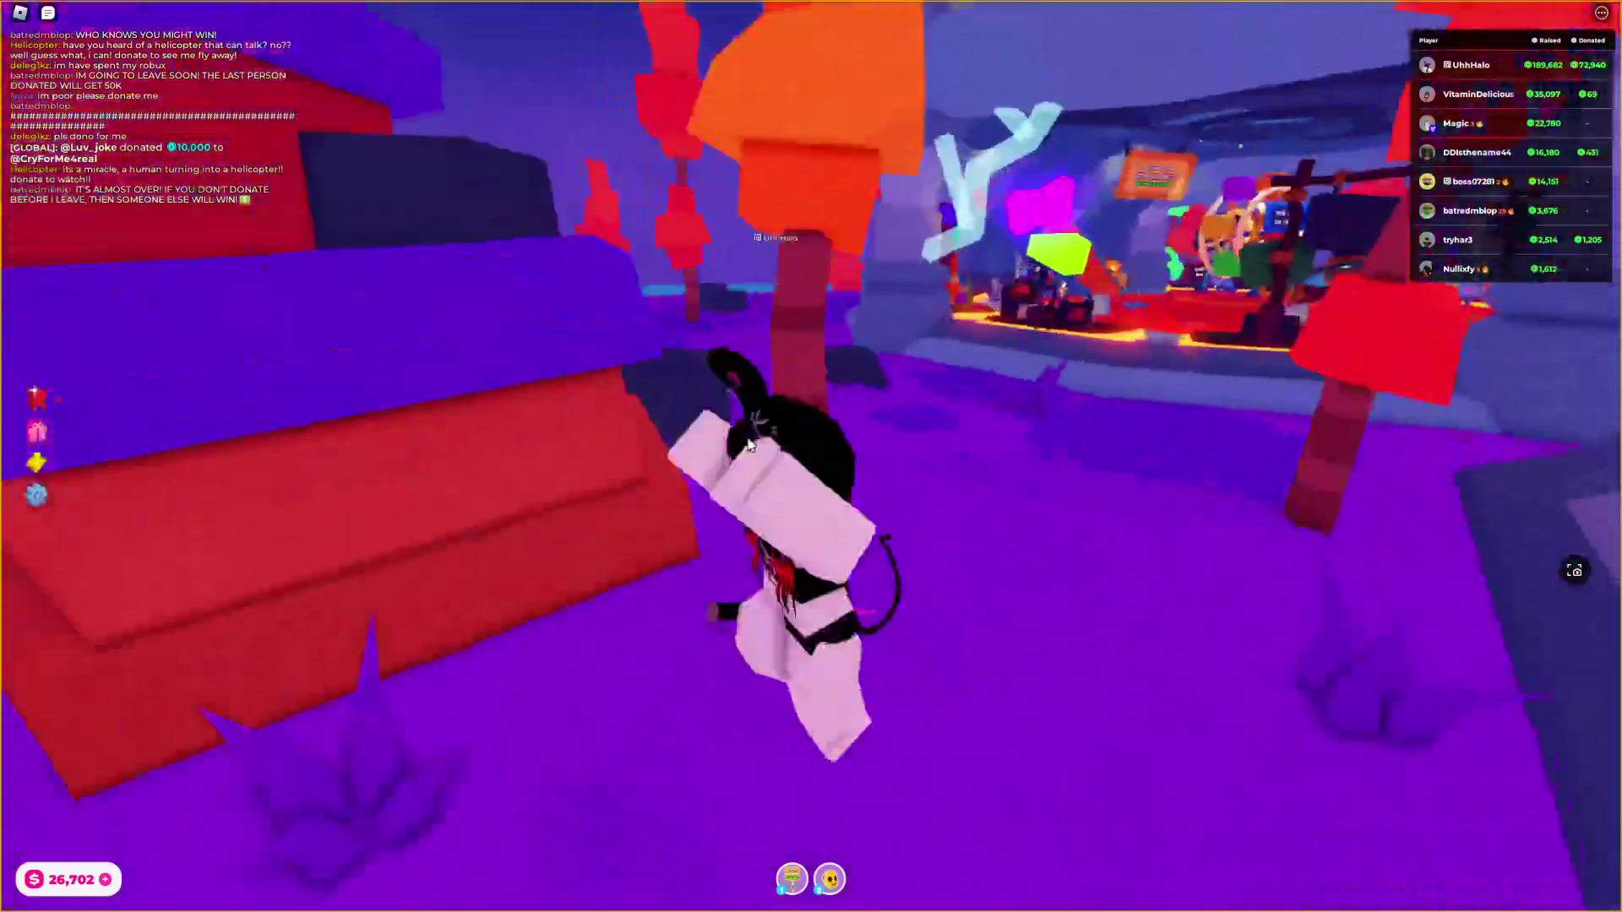
{"action": "key", "text": "w"}
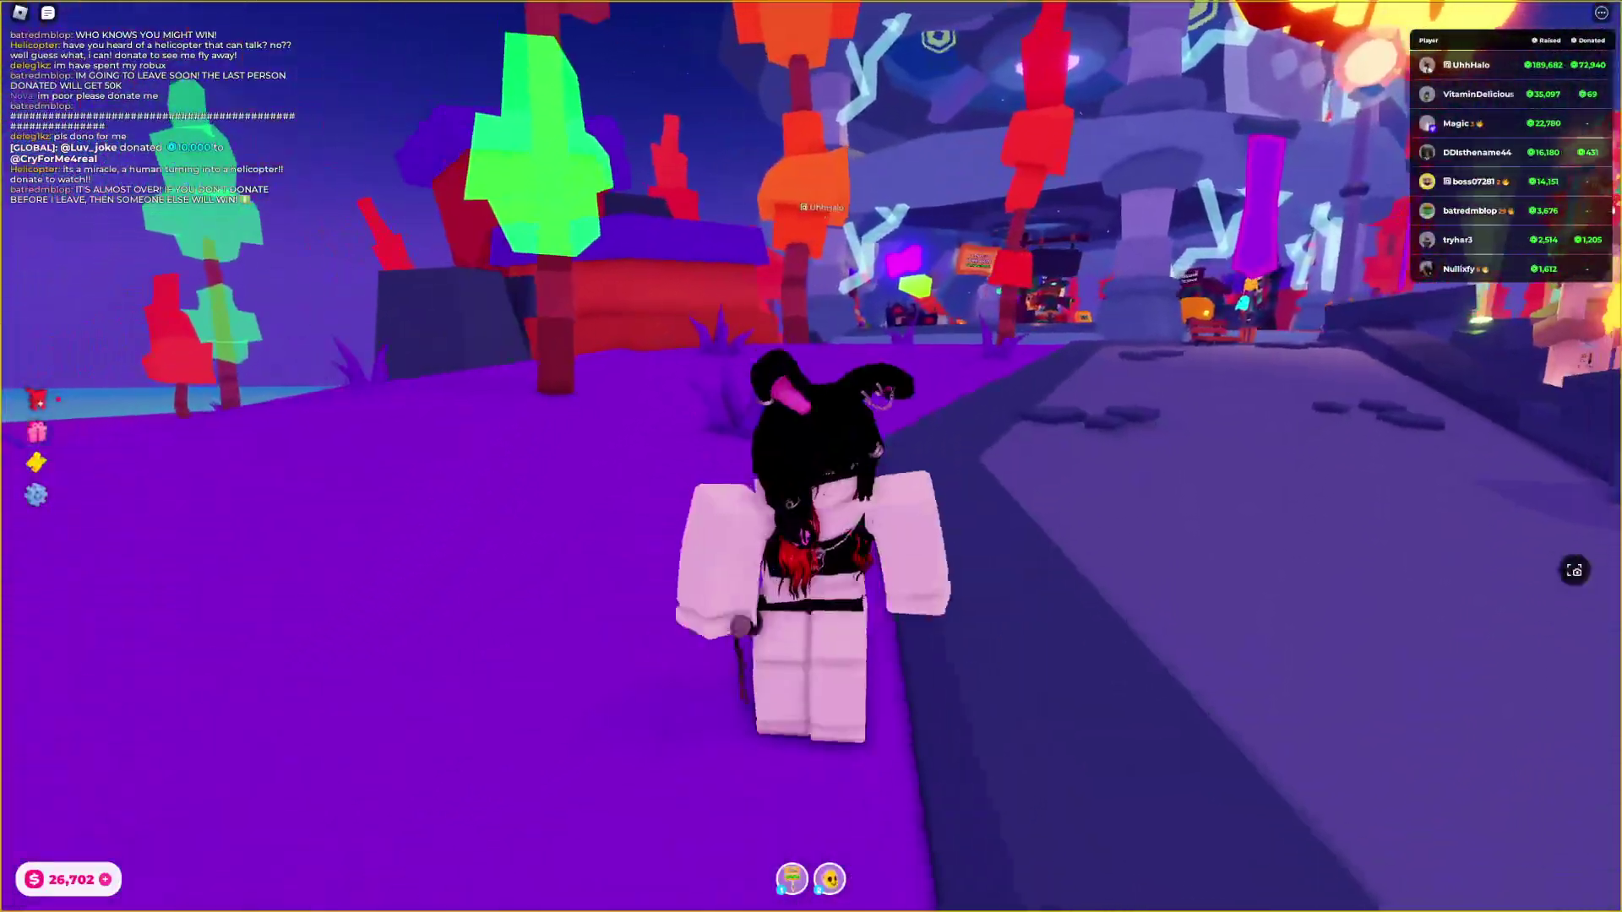
{"action": "key", "text": "alt+Tab"}
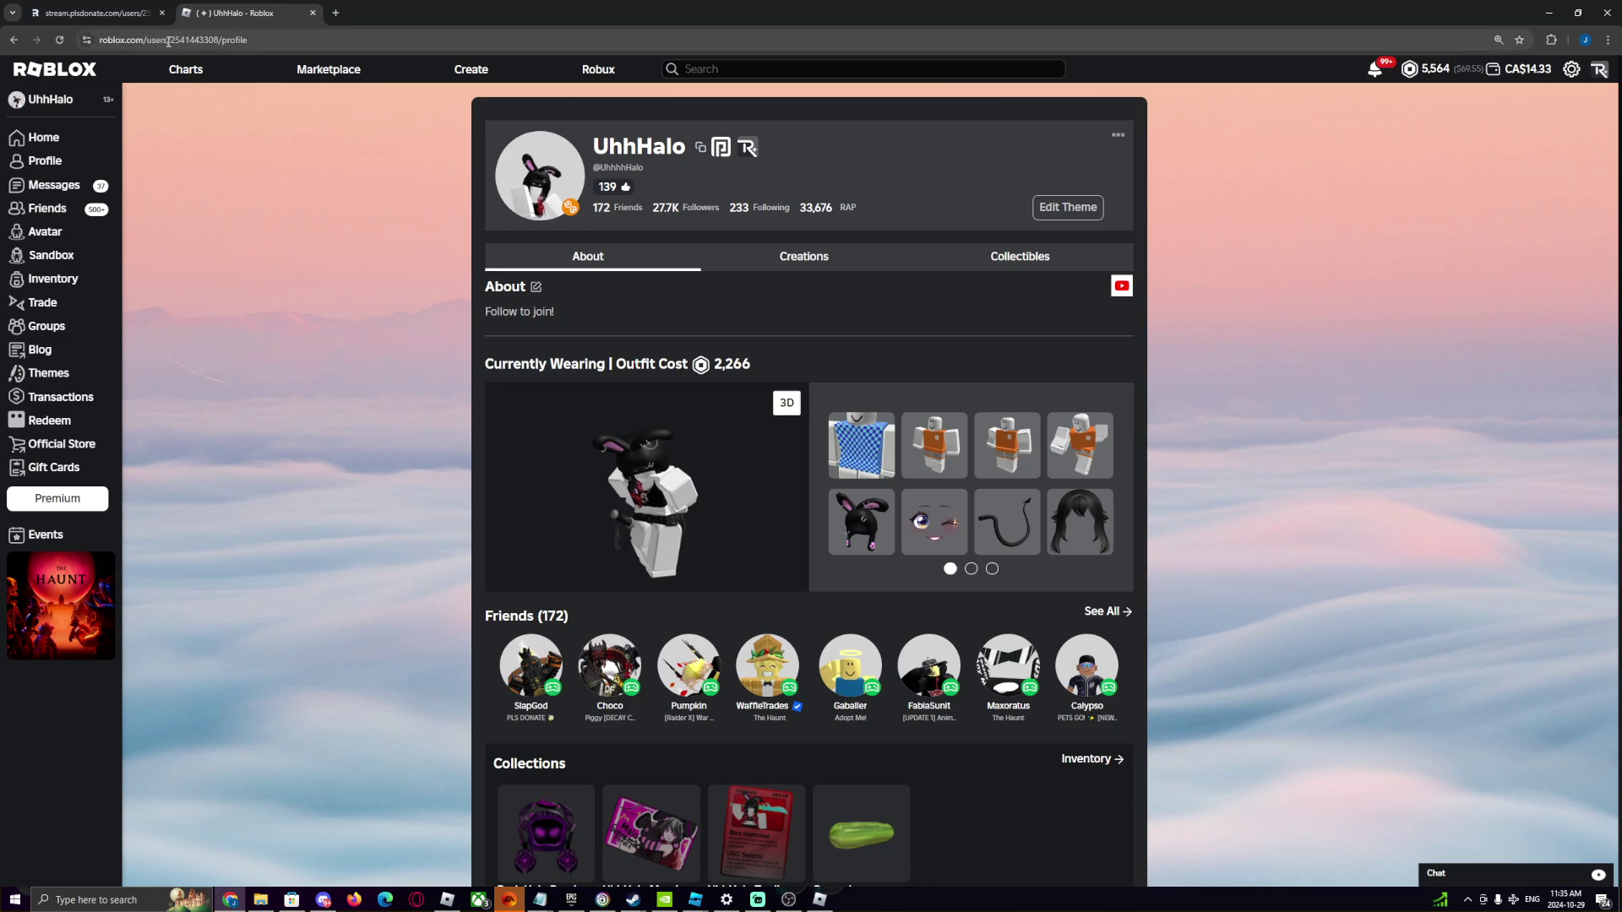
- Select the Roblox user ID number in the profile page address
{"action": "double_click", "coordinate": [198, 43]}
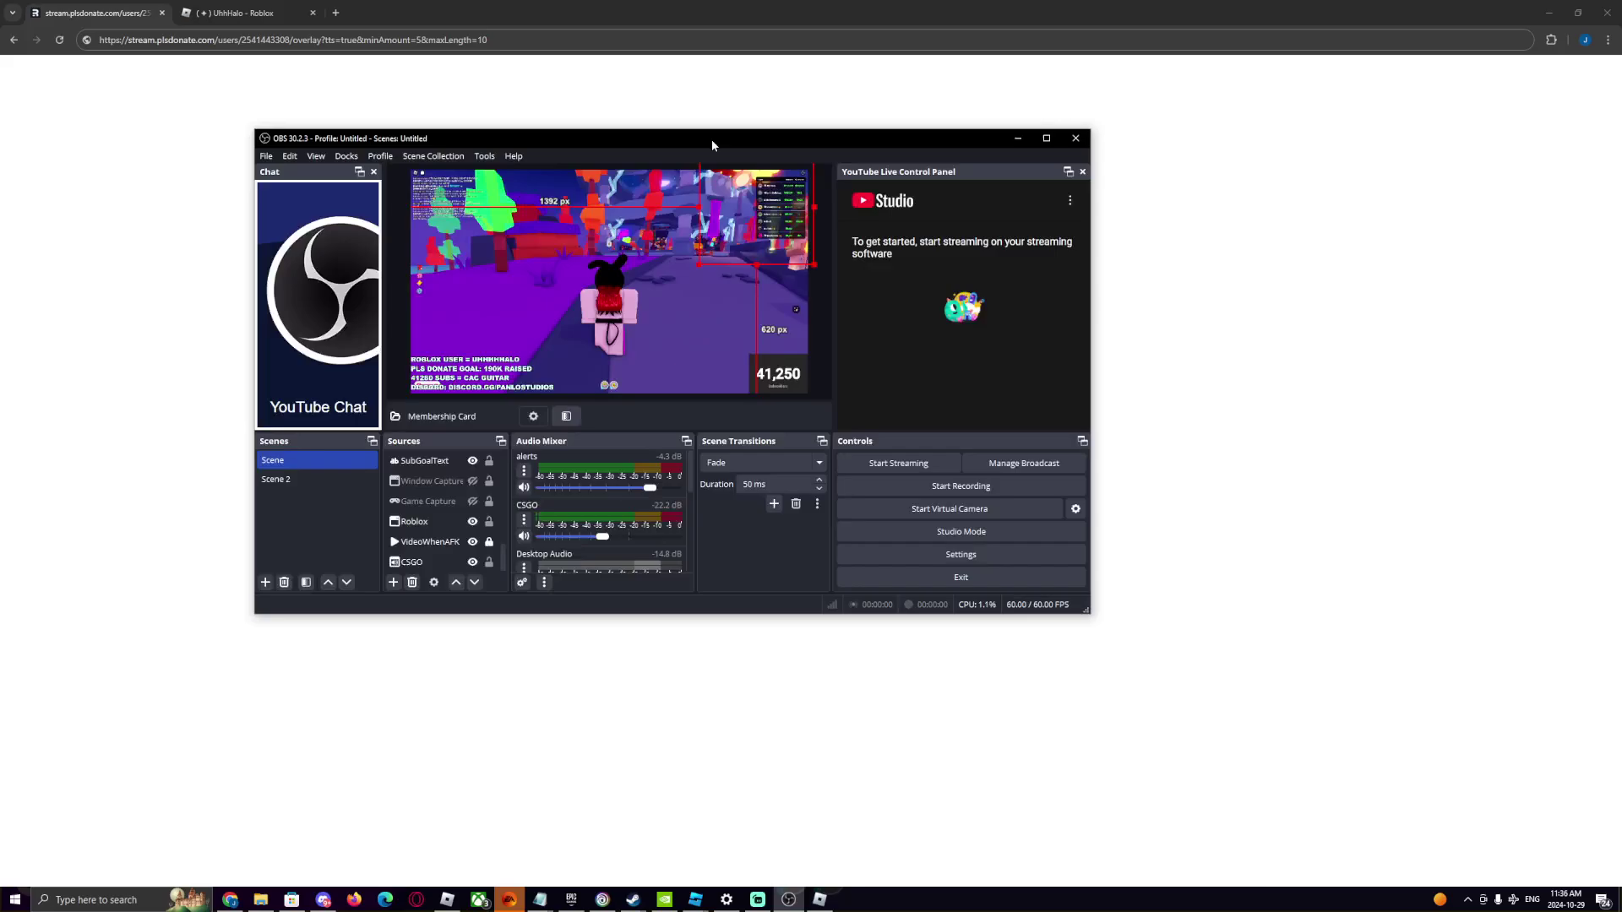
- Add a new Browser source to the OBS scene
{"action": "left_click", "coordinate": [424, 482]}
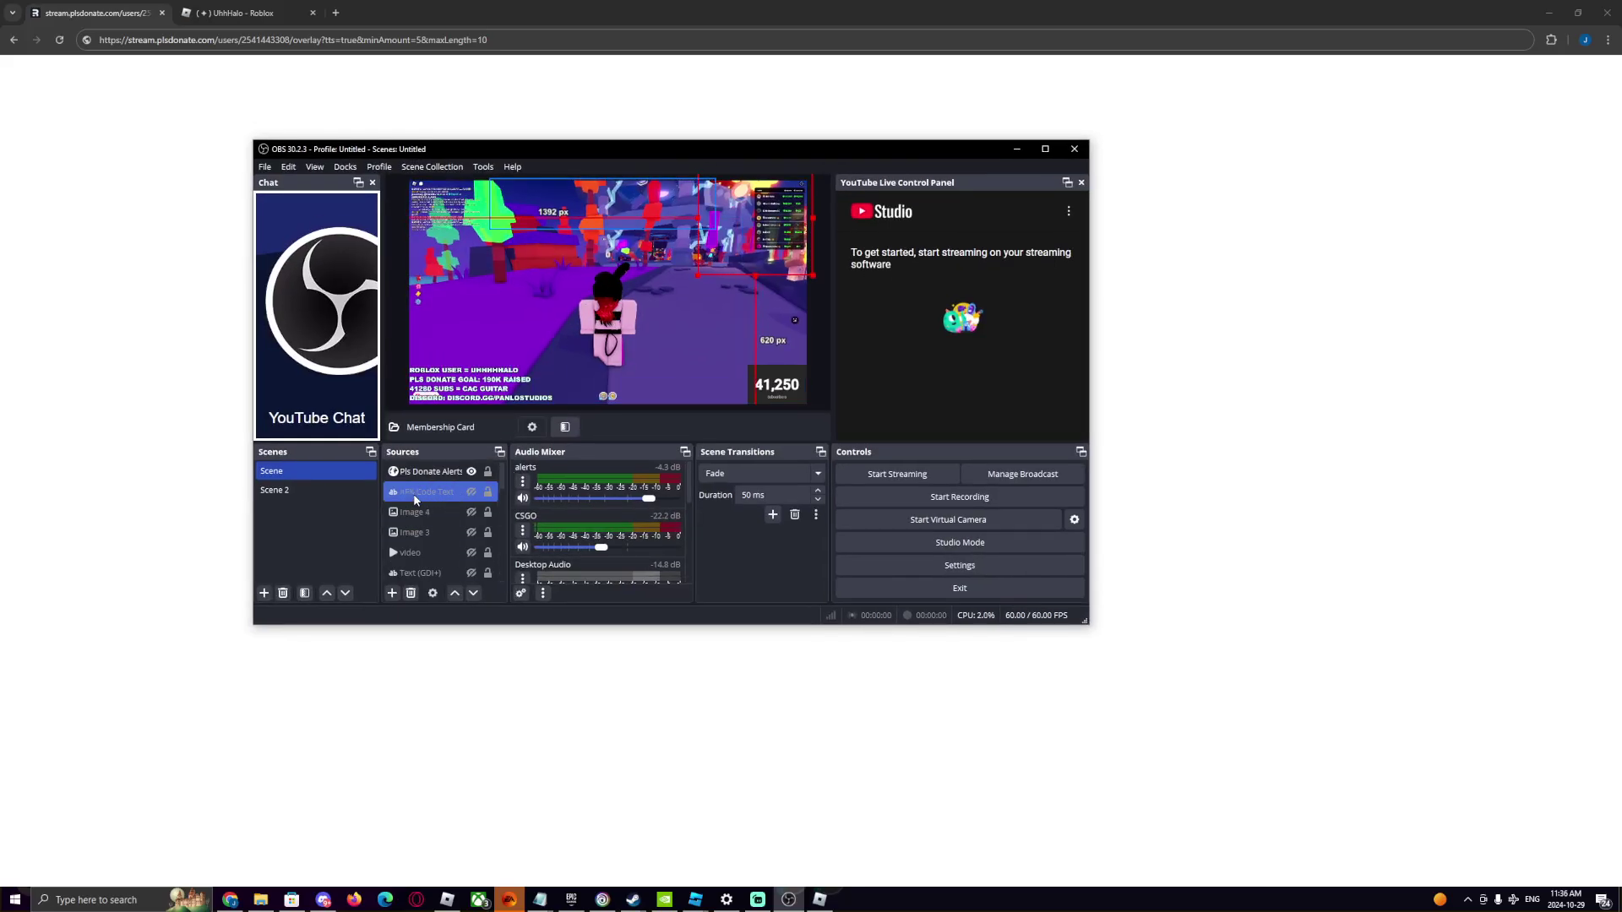
{"action": "left_click", "coordinate": [391, 594]}
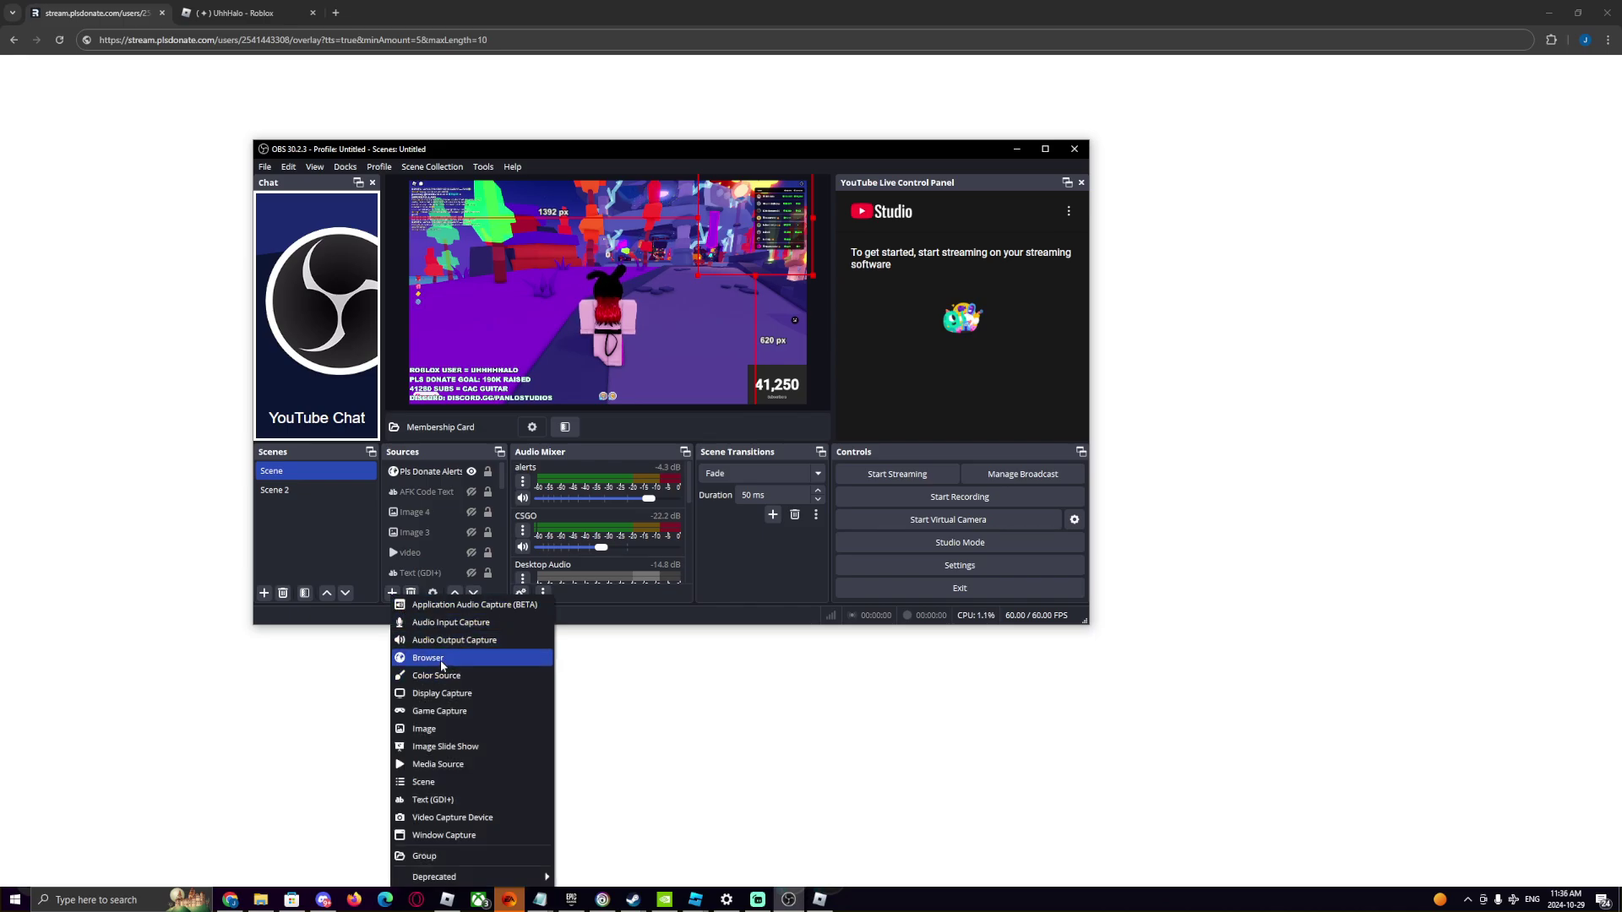
{"action": "left_click", "coordinate": [441, 658]}
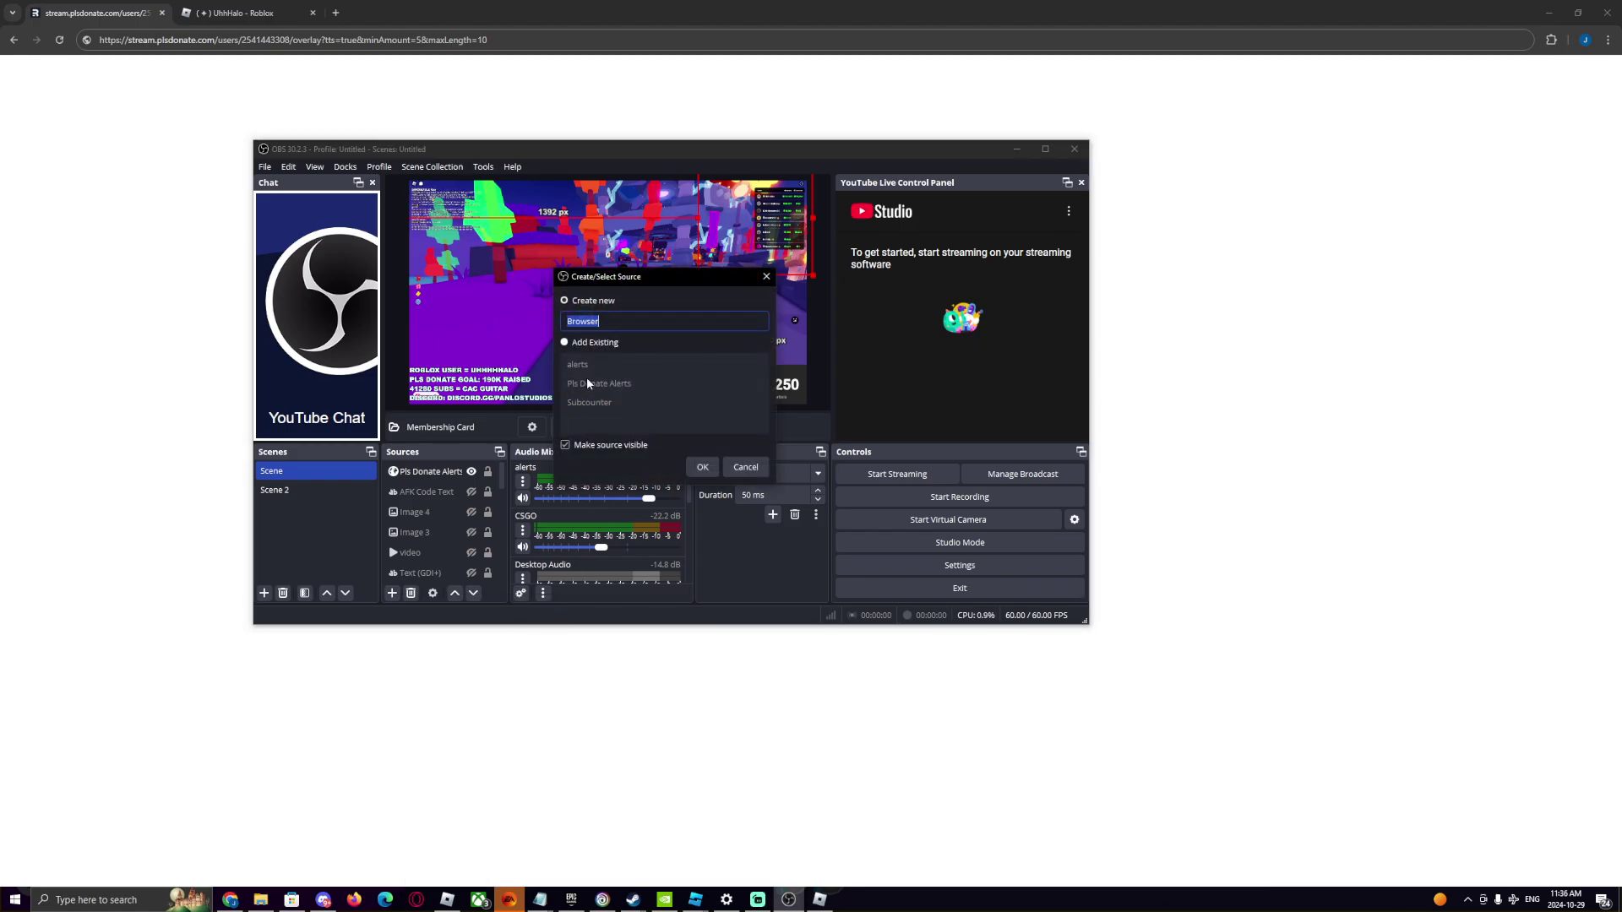
{"action": "type", "text": "hhfhsehjfhjshiefh"}
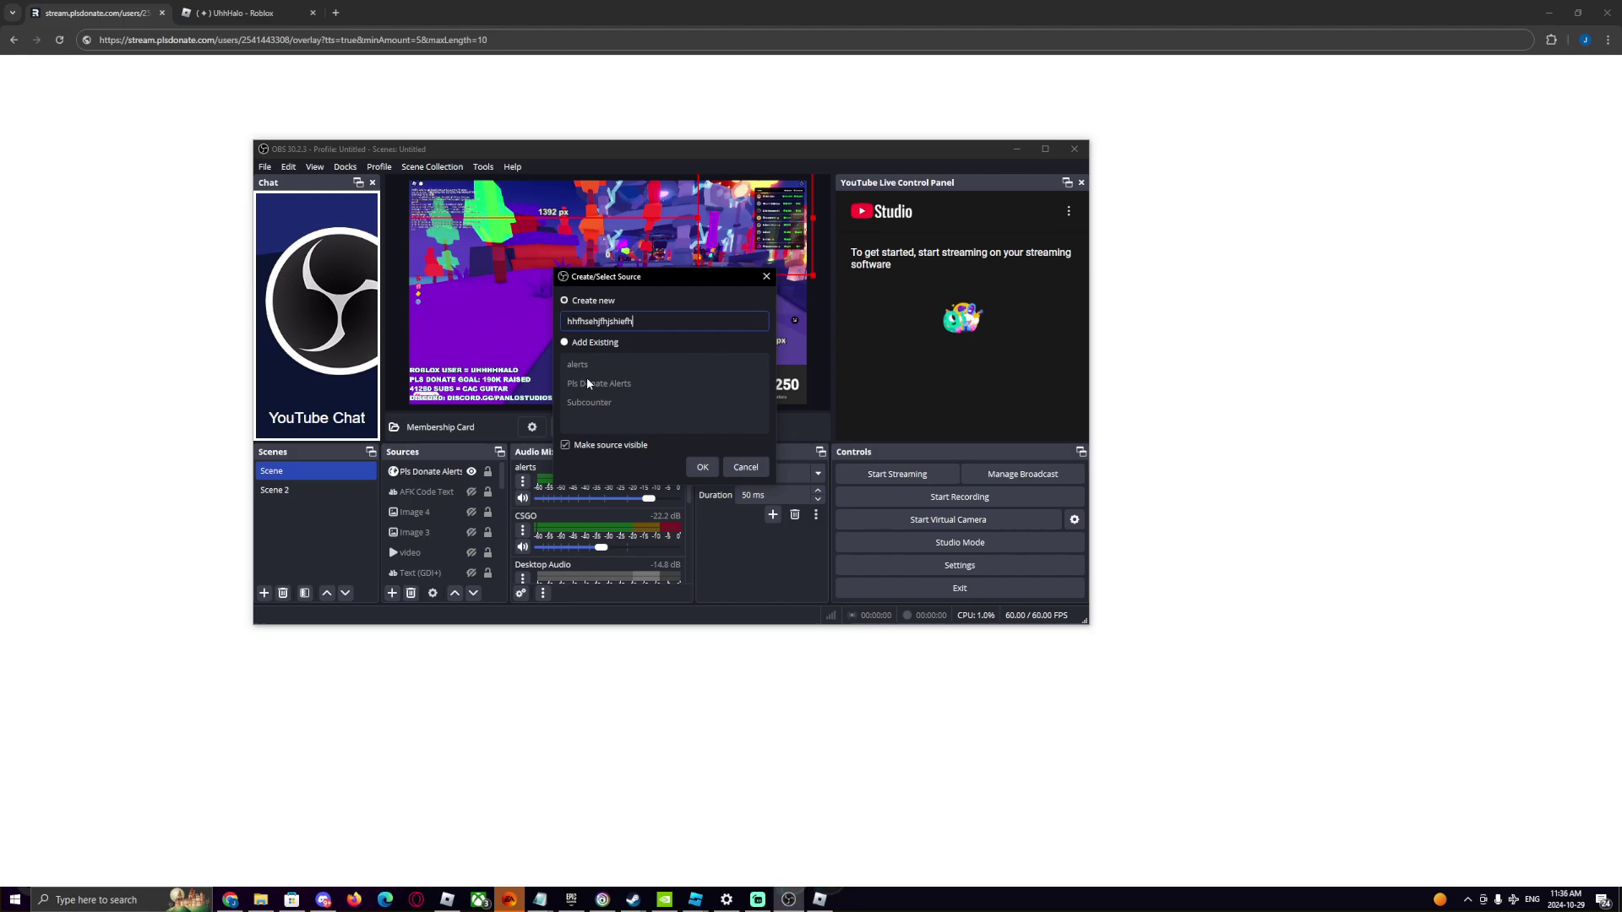
{"action": "left_click", "coordinate": [703, 466]}
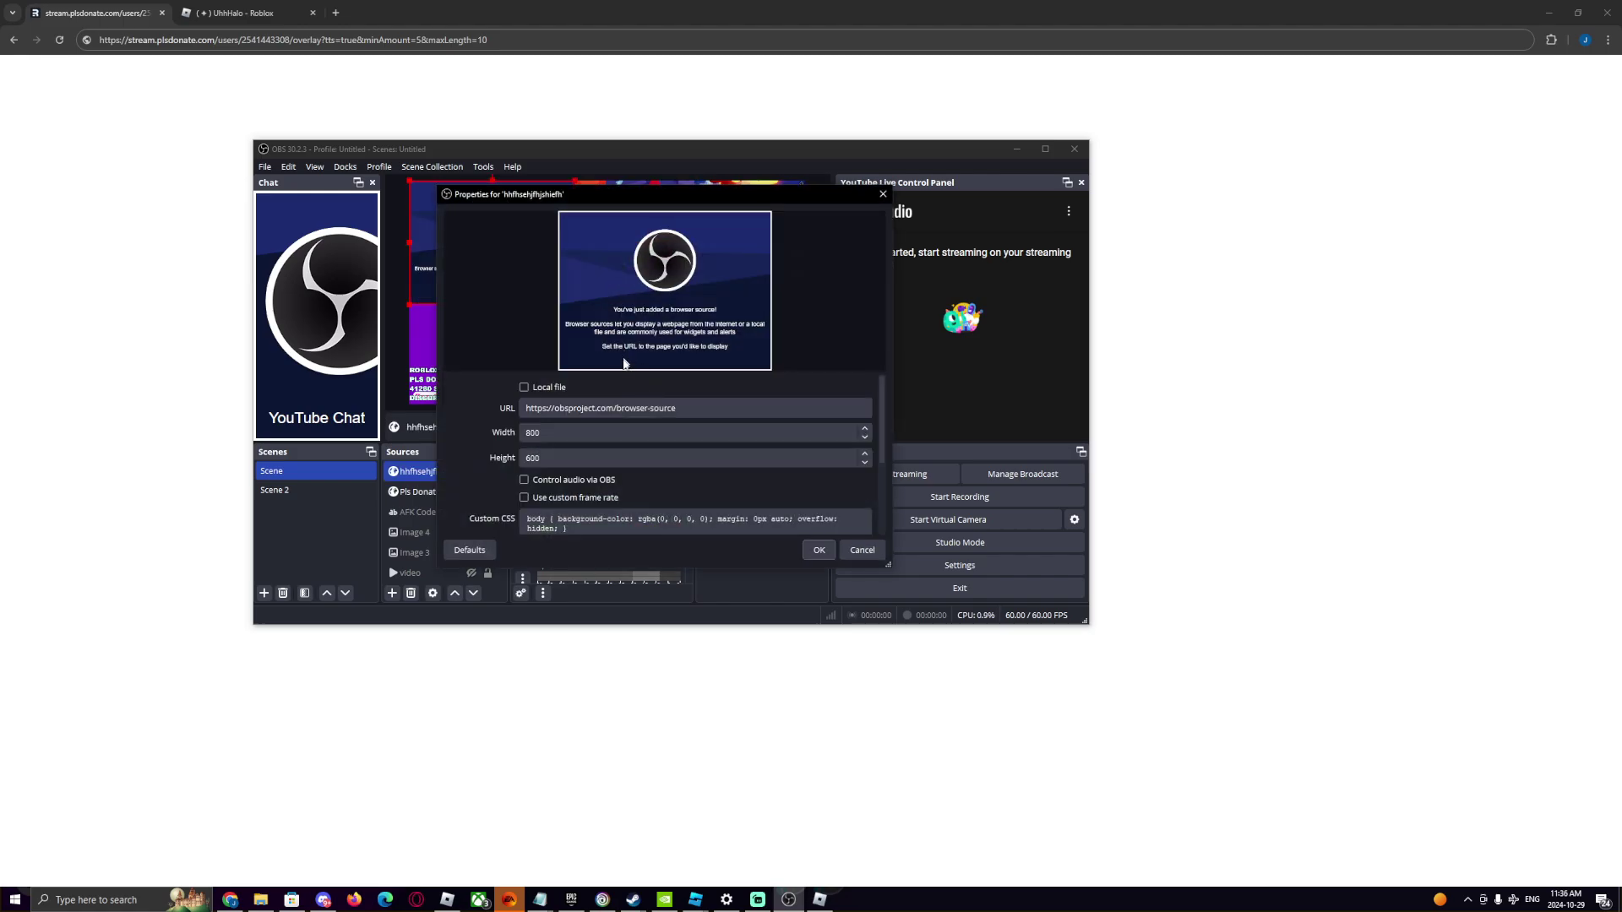
- Replace the browser source's URL with the pasted PLS DONATE overlay address
{"action": "left_click", "coordinate": [690, 408]}
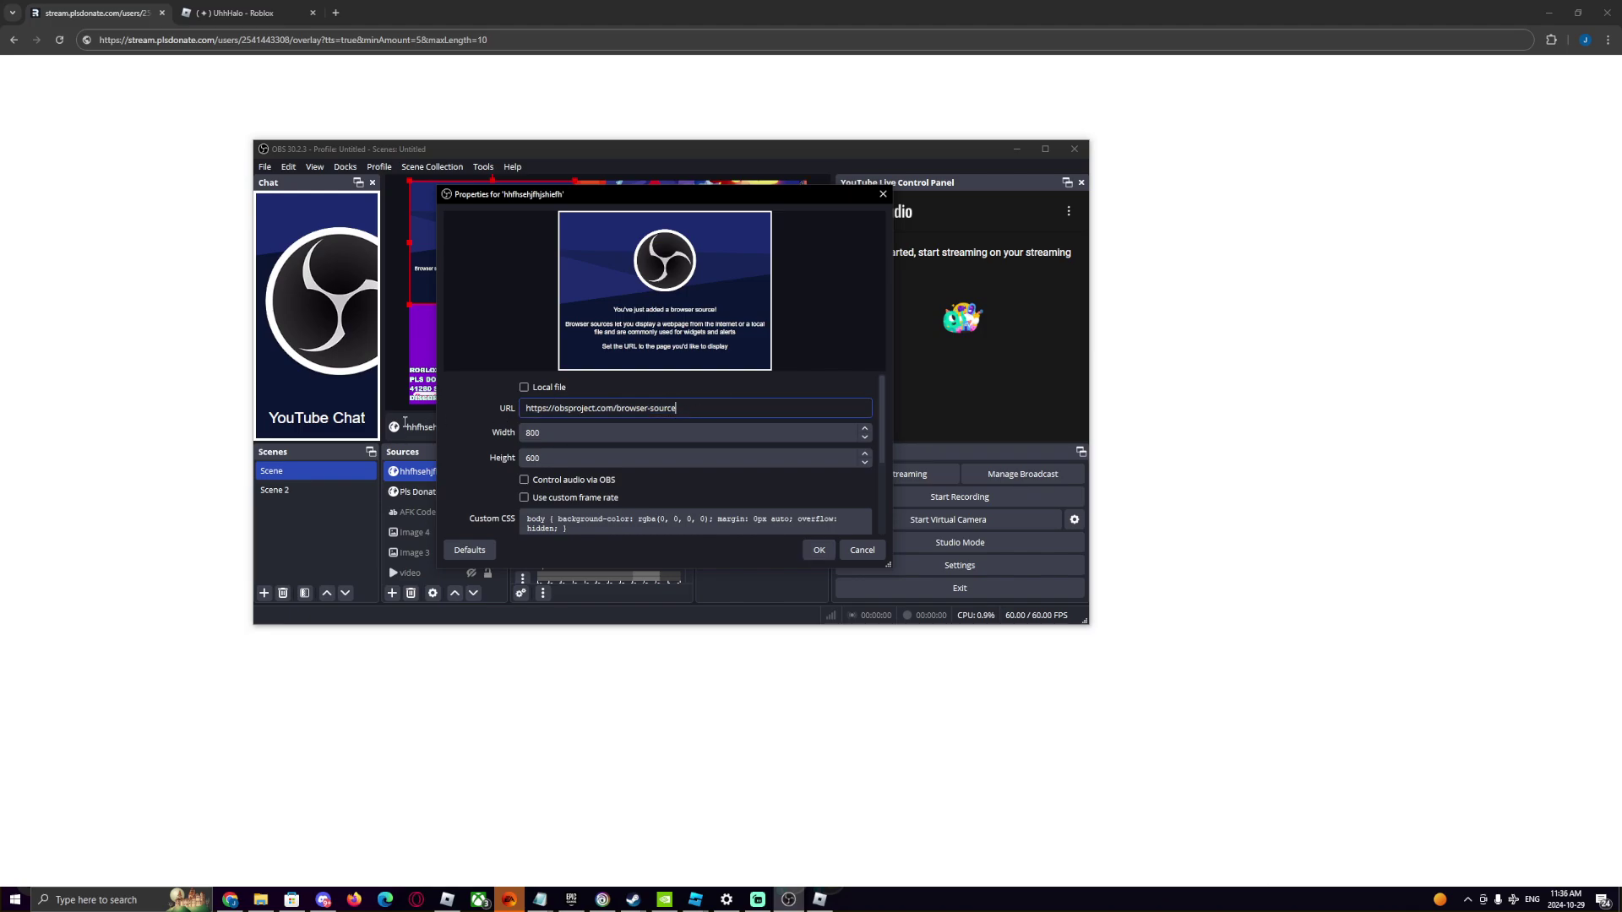
{"action": "left_click_drag", "start_coordinate": [685, 409], "coordinate": [527, 409]}
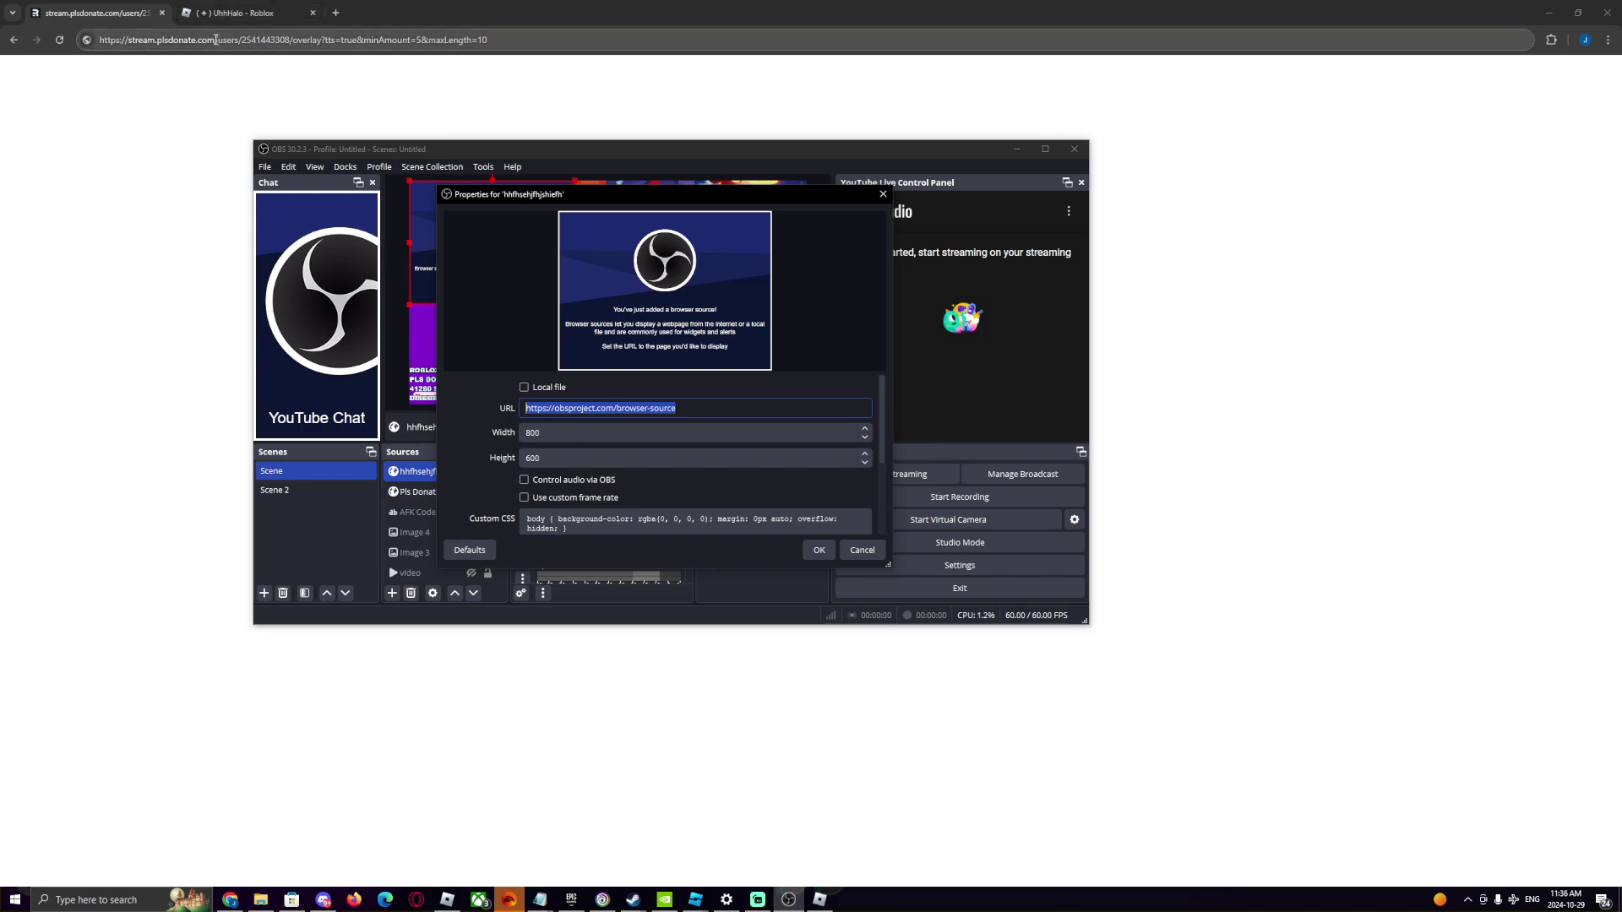
{"action": "left_click", "coordinate": [697, 408]}
{"action": "key", "text": "ctrl+a"}
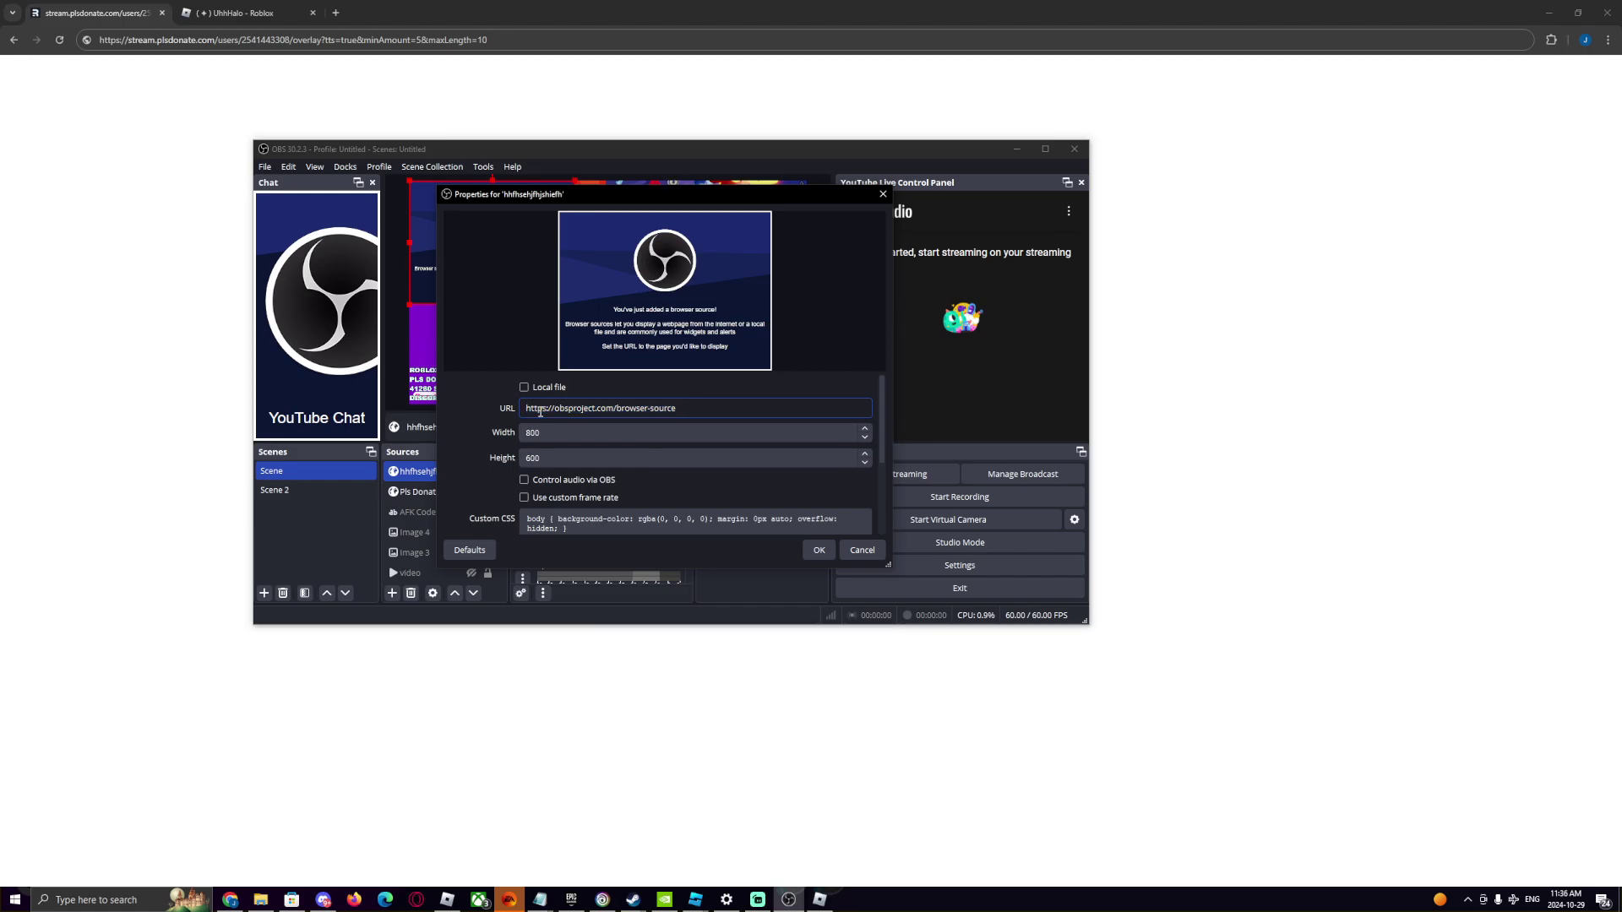
{"action": "key", "text": "ctrl+v"}
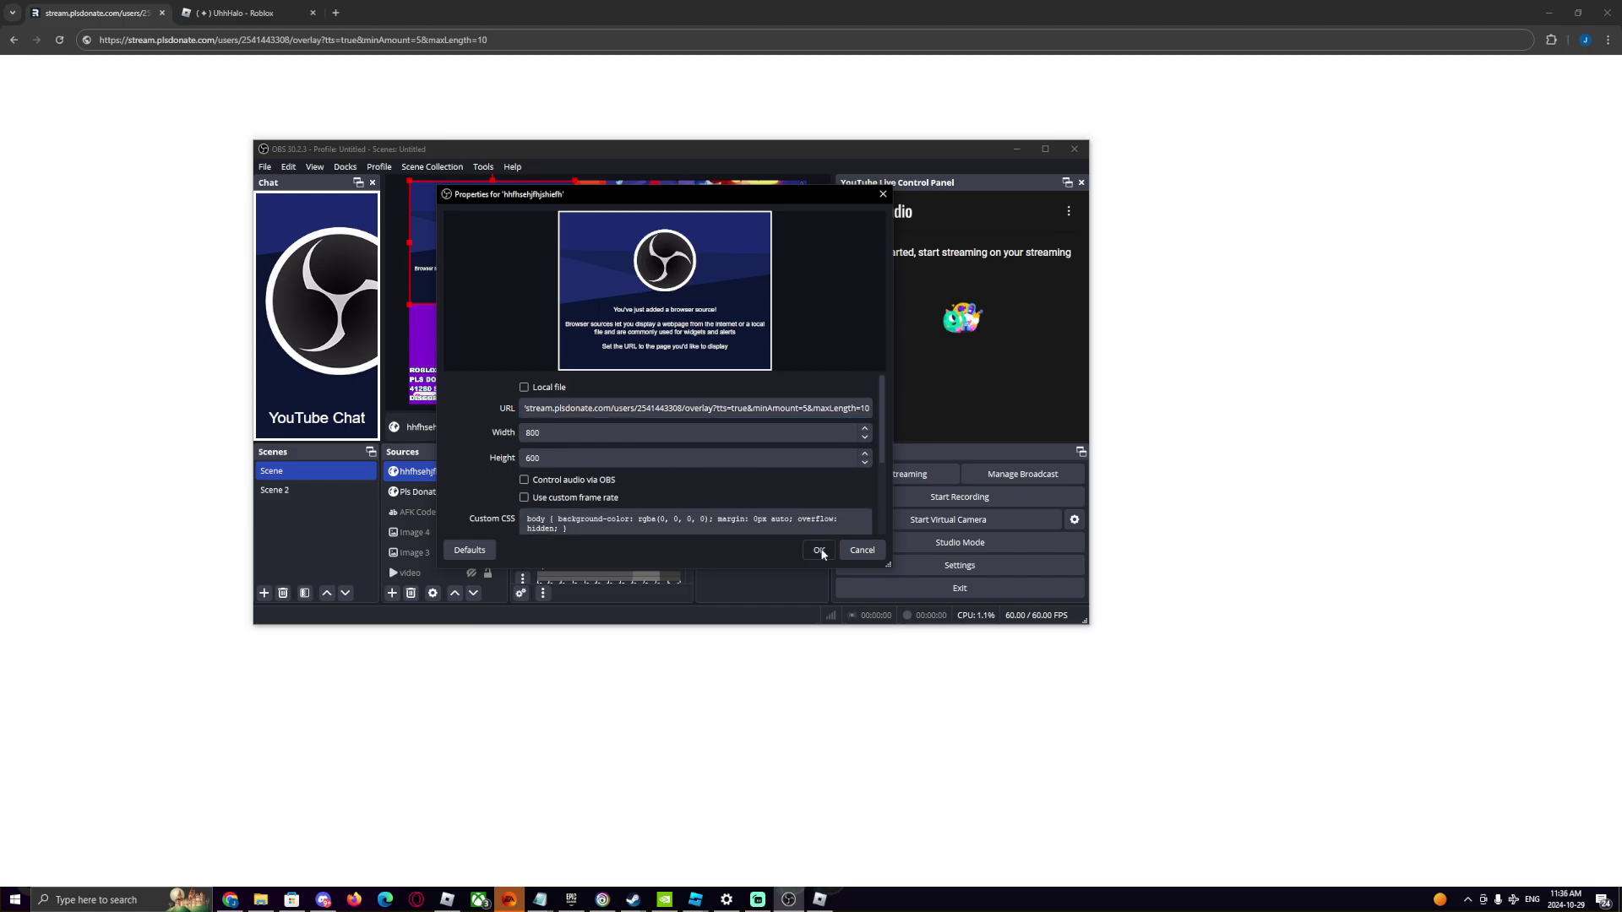
{"action": "left_click", "coordinate": [819, 550]}
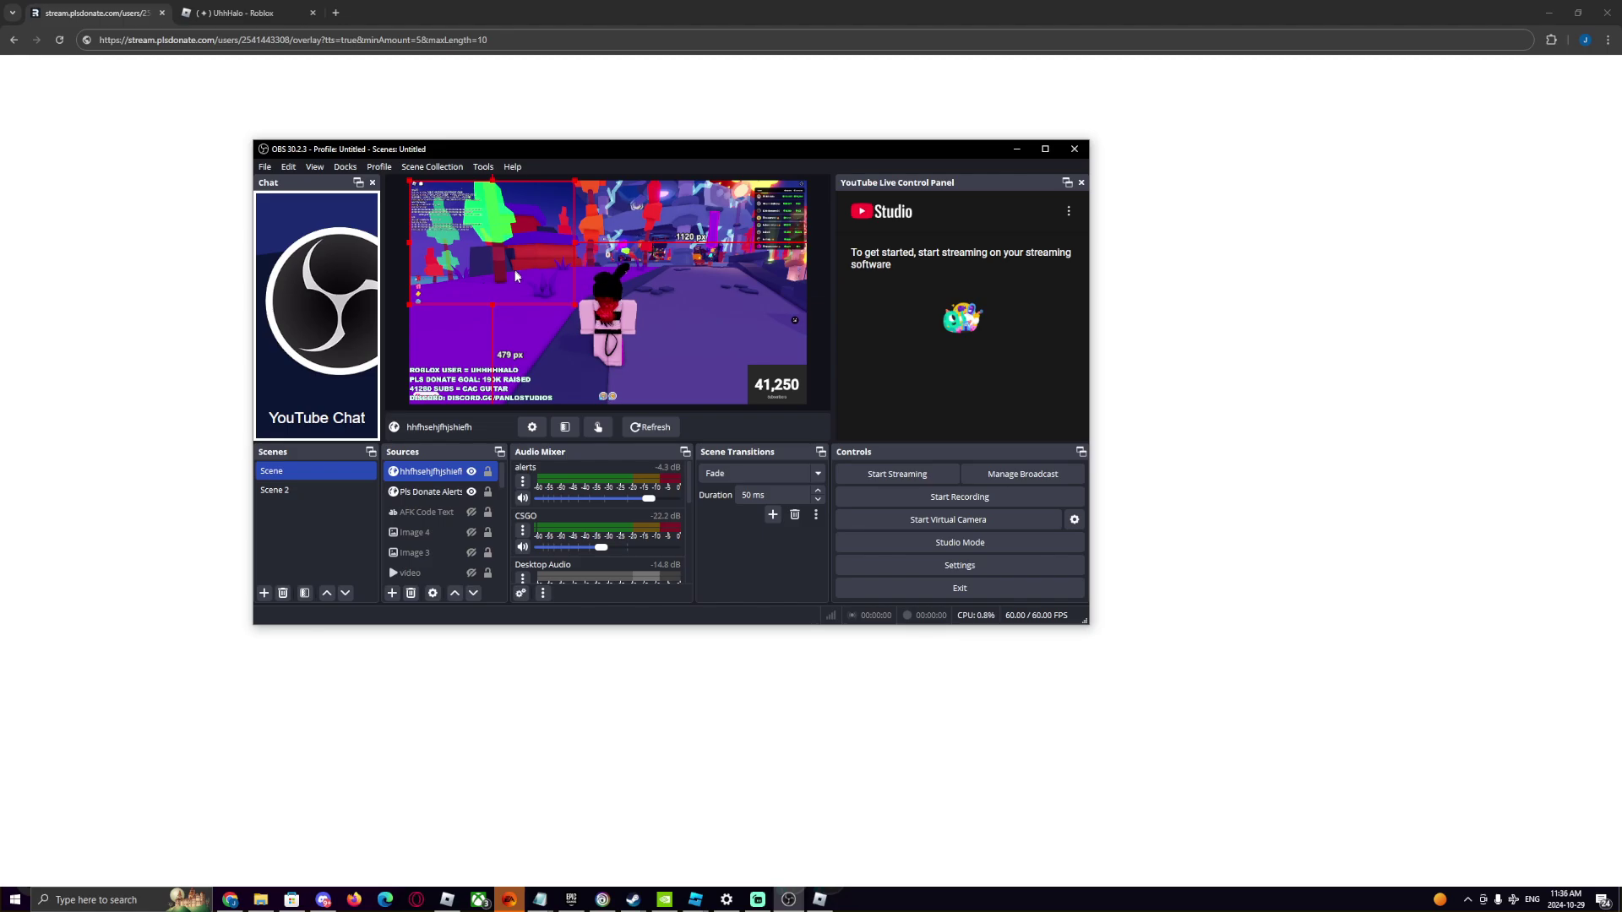
- Delete the old Pls Donate Alerts source from the scene
{"action": "left_click", "coordinate": [431, 493]}
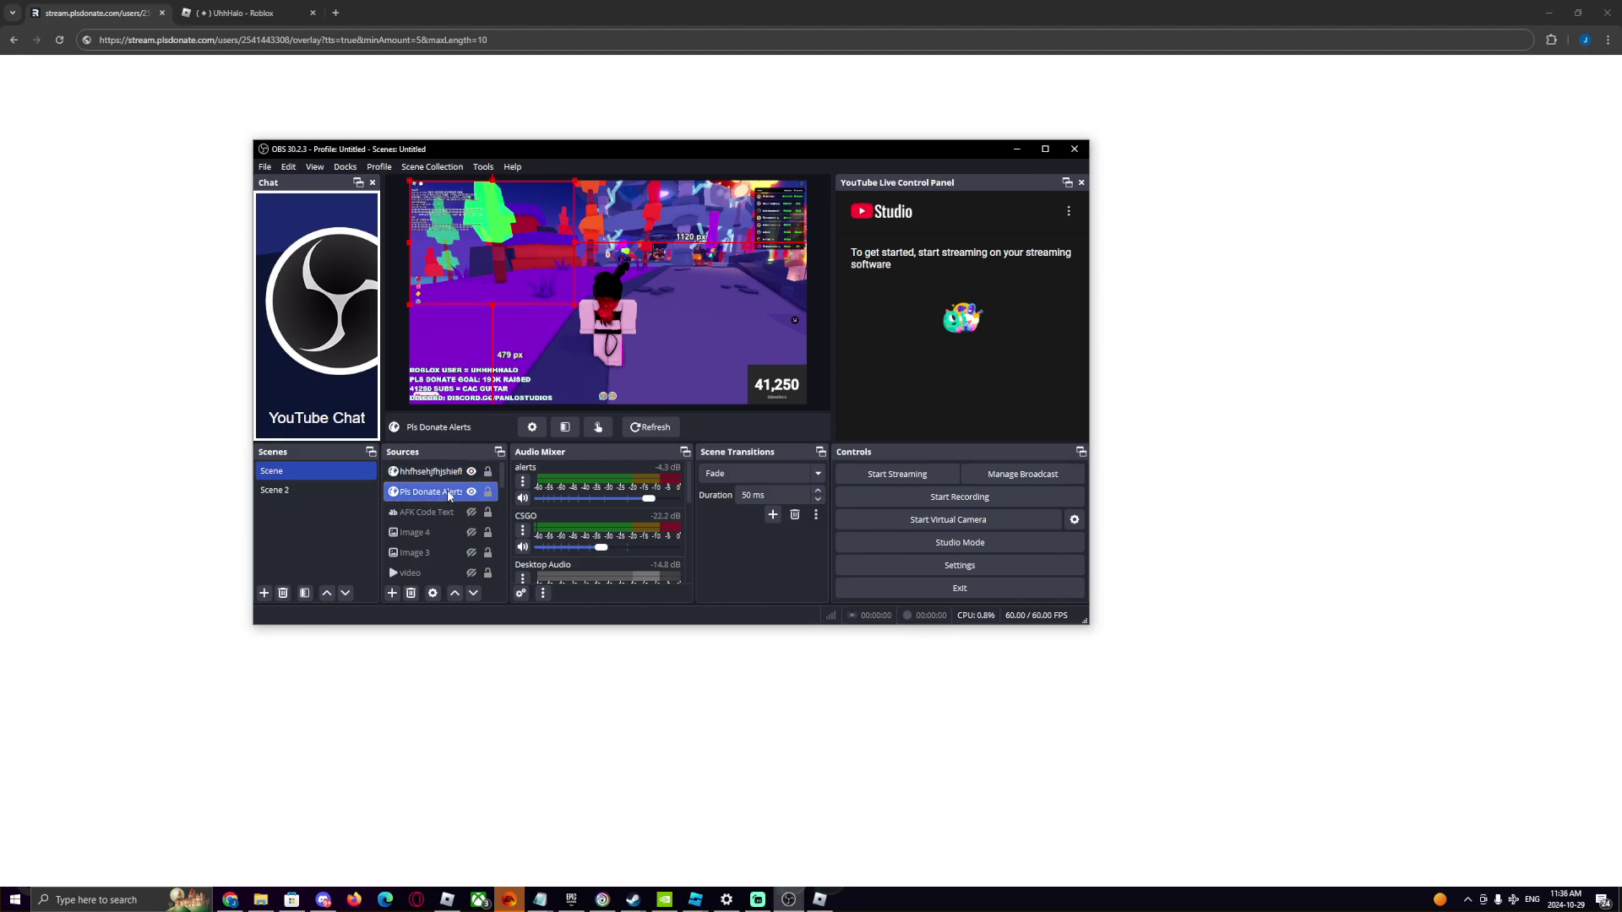
{"action": "left_click", "coordinate": [410, 593]}
{"action": "left_click", "coordinate": [727, 401]}
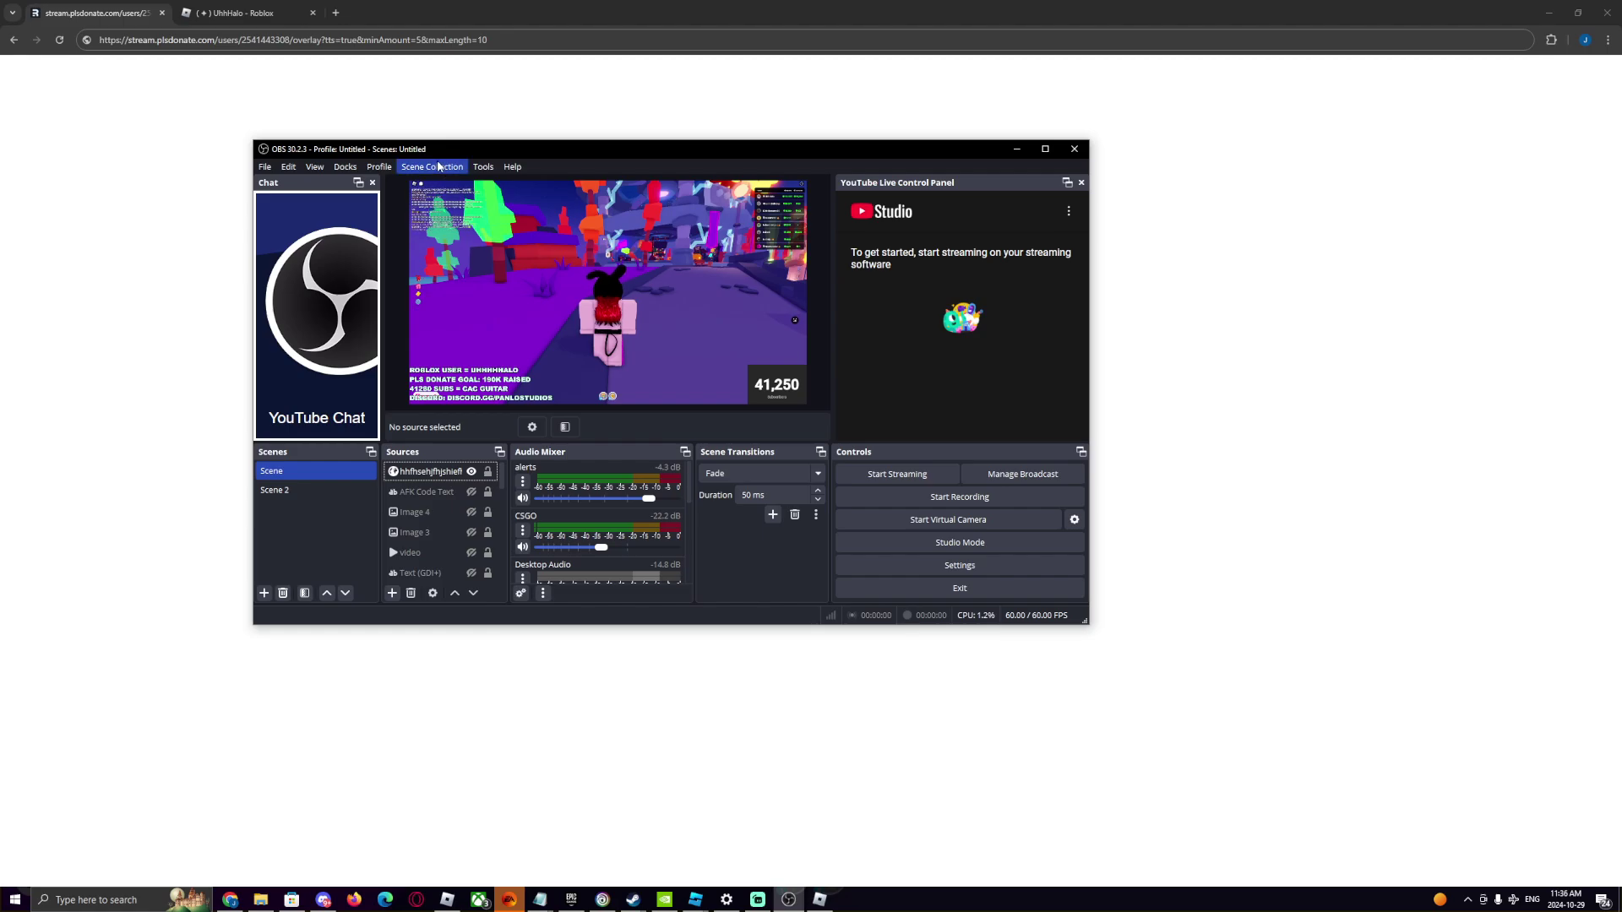
{"action": "mouse_move", "coordinate": [440, 158]}
{"action": "left_mouse_down"}
{"action": "mouse_move", "coordinate": [373, 124]}
{"action": "mouse_move", "coordinate": [388, 153]}
{"action": "left_mouse_up"}
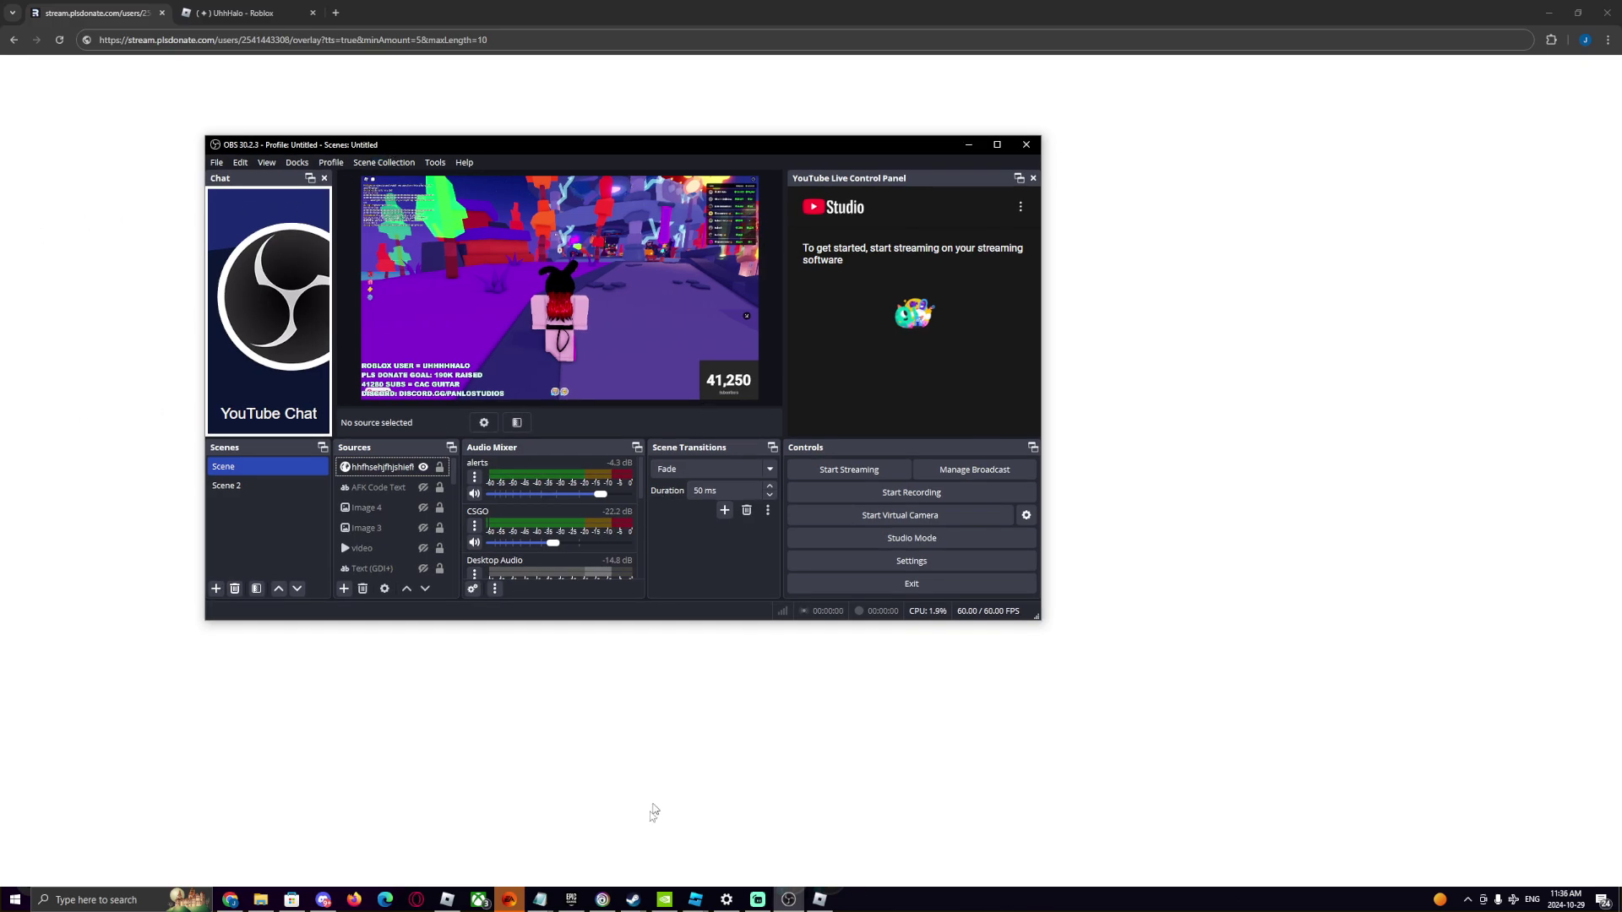
- Bring Roblox forward, close the Offline Donations panel, and maximize the game window
{"action": "left_click", "coordinate": [447, 900]}
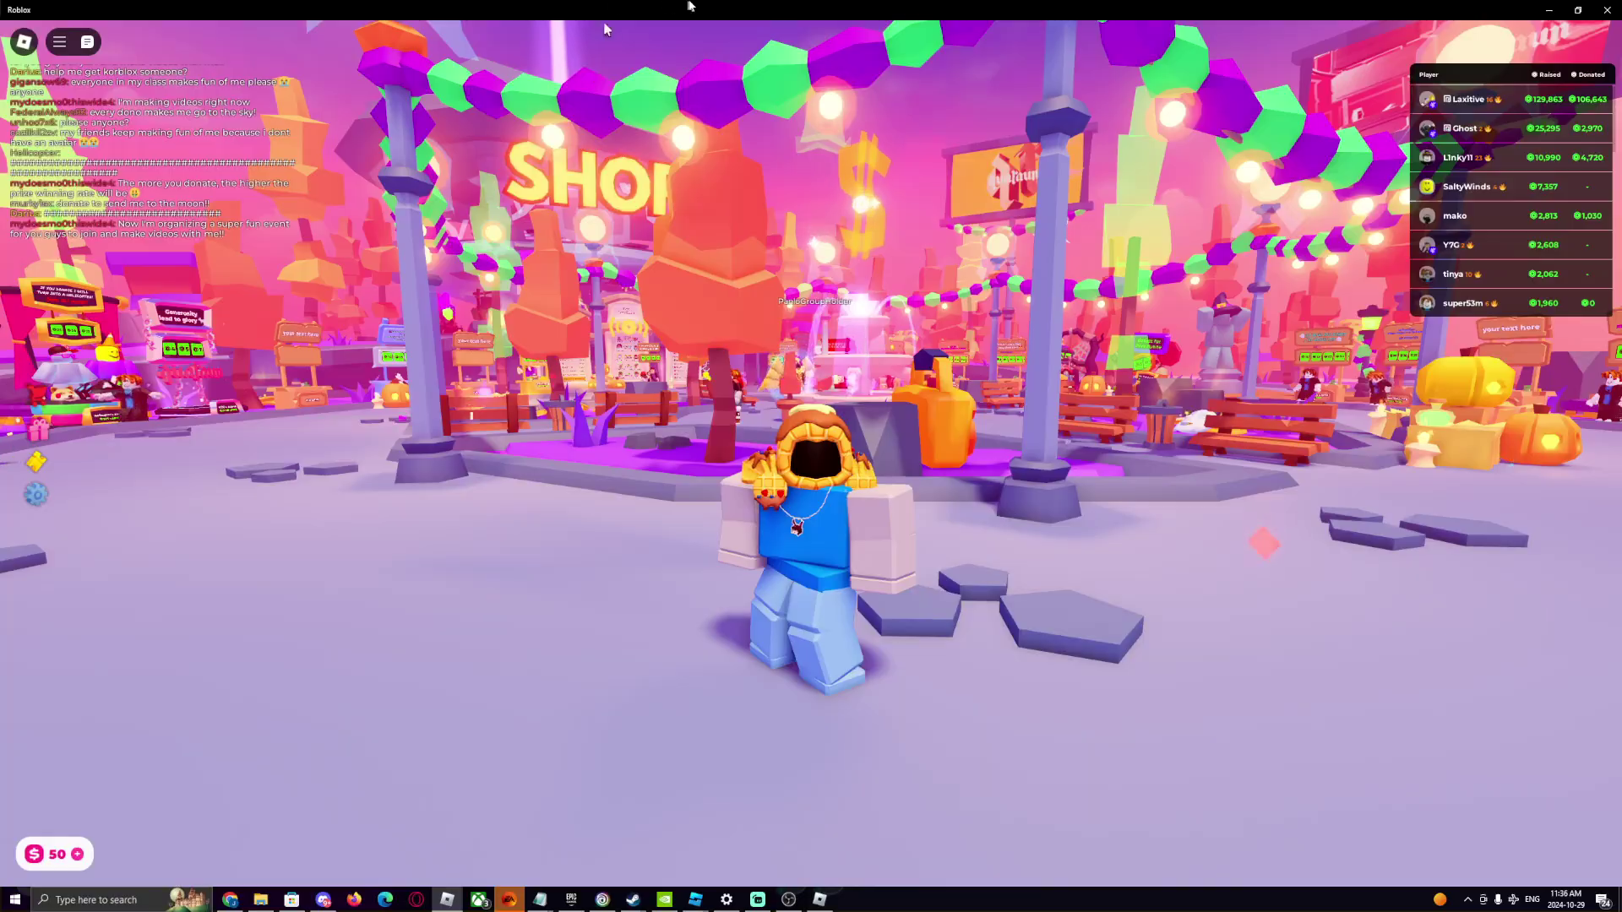
{"action": "mouse_move", "coordinate": [736, 38]}
{"action": "left_mouse_down"}
{"action": "mouse_move", "coordinate": [915, 116]}
{"action": "mouse_move", "coordinate": [1196, 197]}
{"action": "left_mouse_up"}
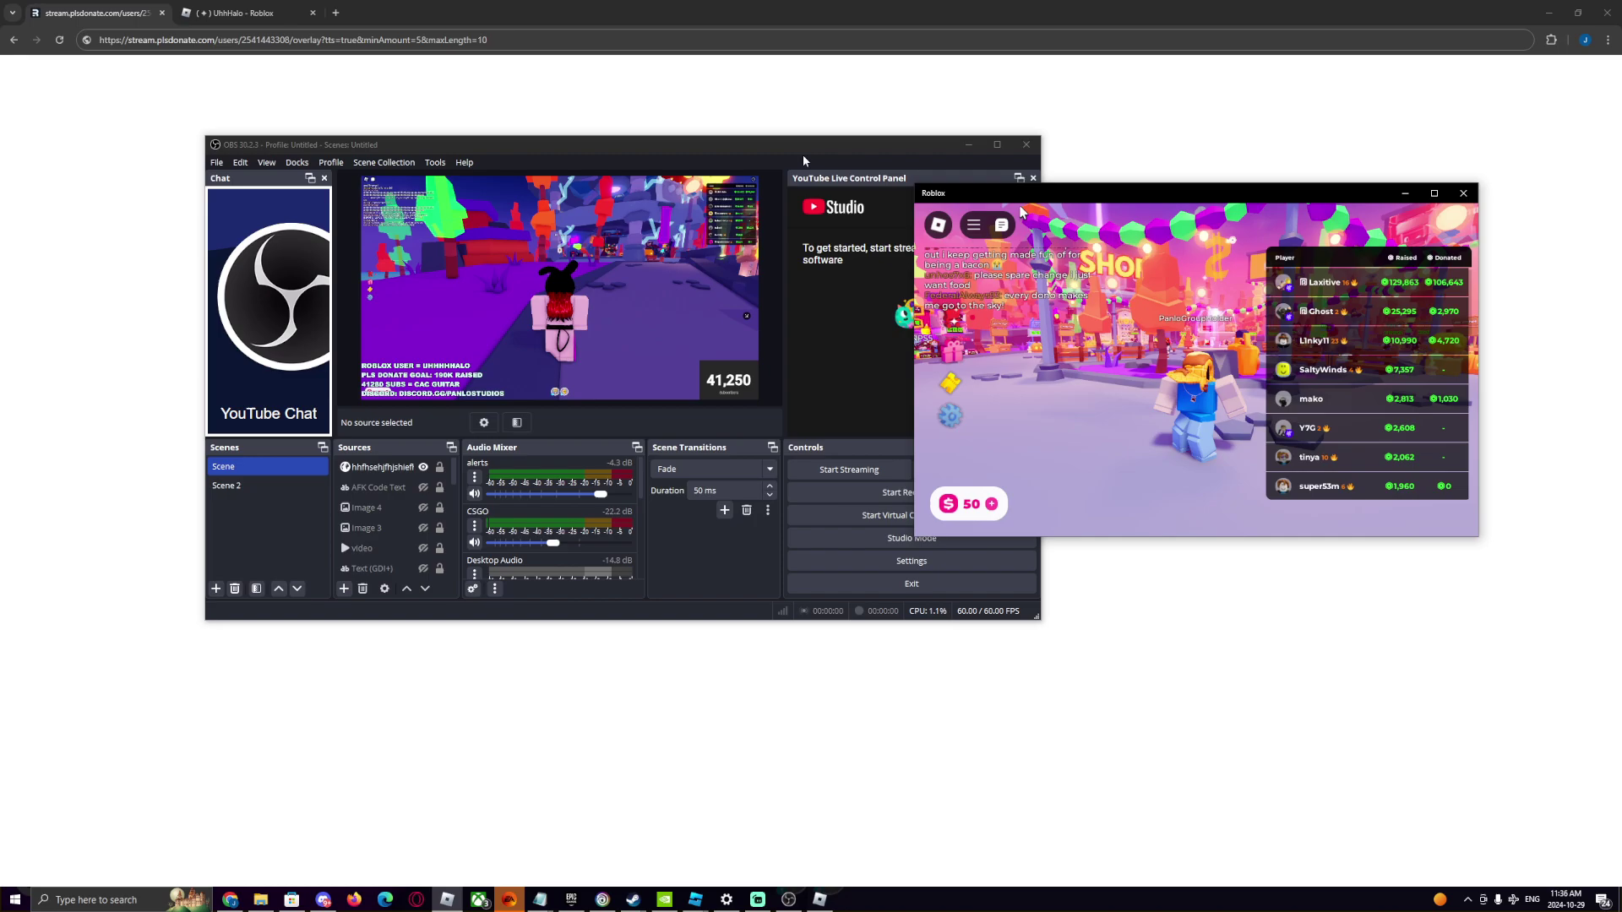
{"action": "left_click", "coordinate": [950, 387]}
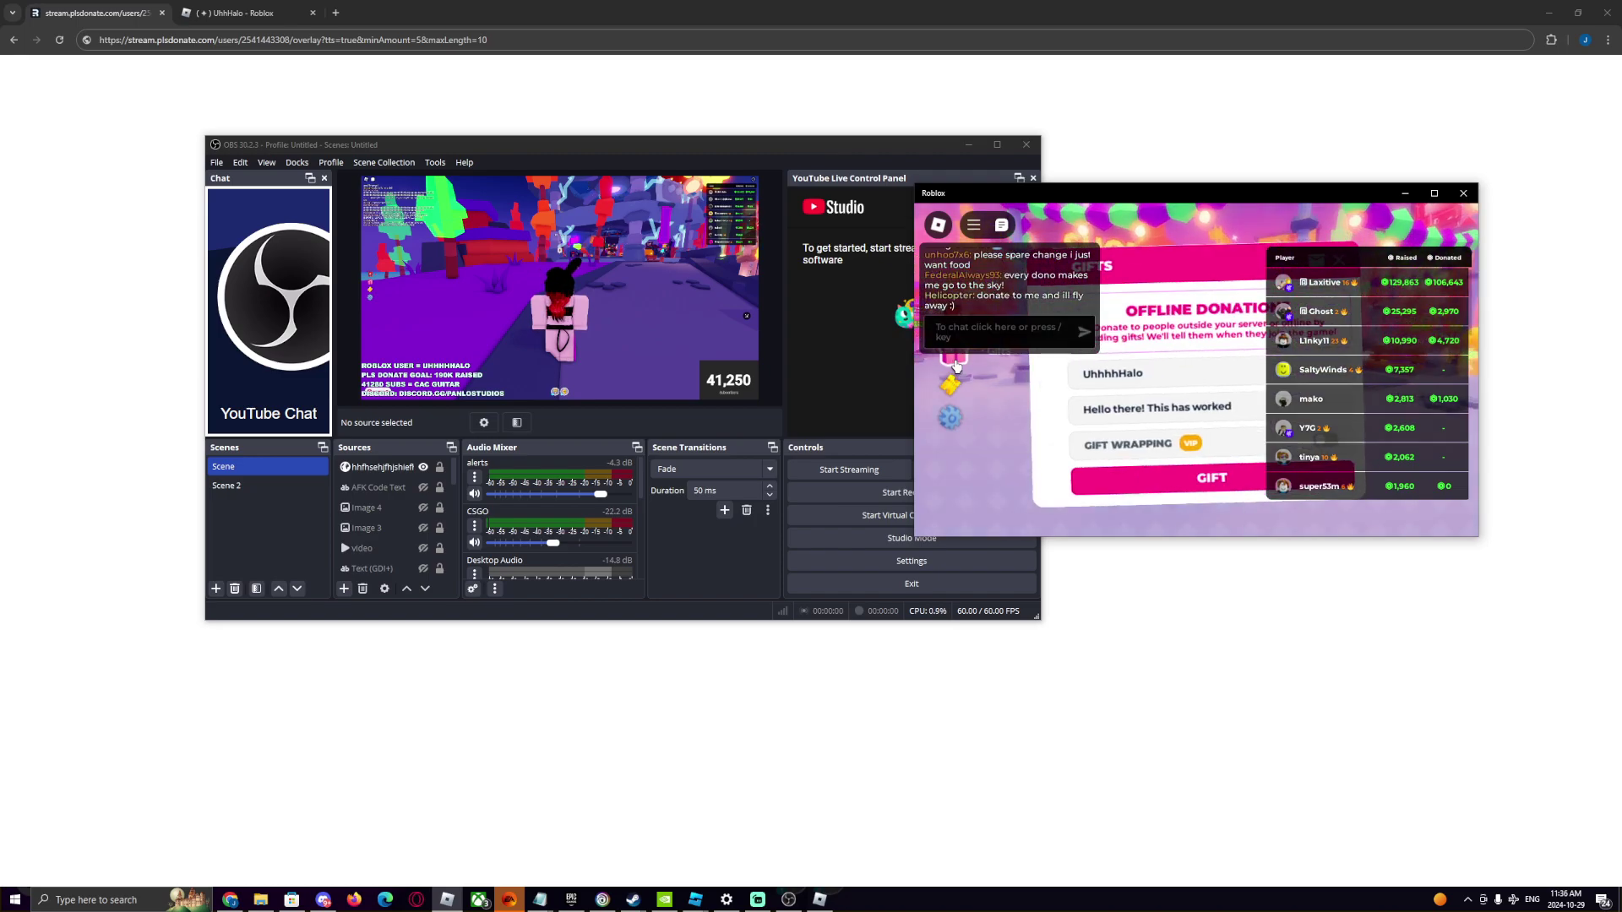
{"action": "left_click", "coordinate": [1140, 474]}
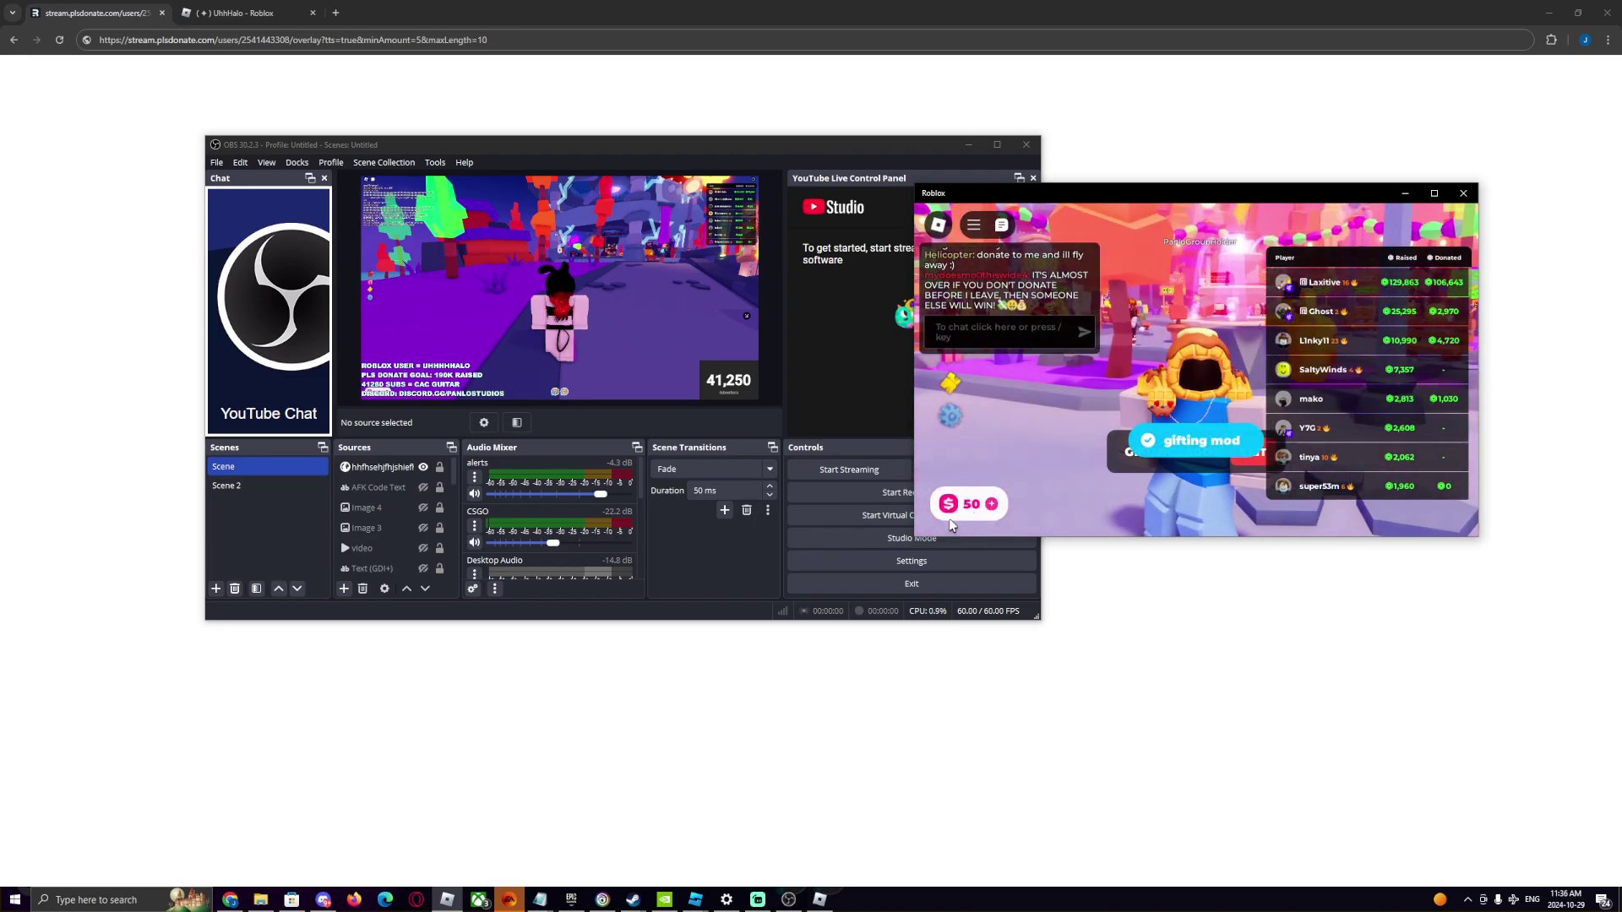
{"action": "left_click_drag", "start_coordinate": [1141, 192], "coordinate": [810, 0]}
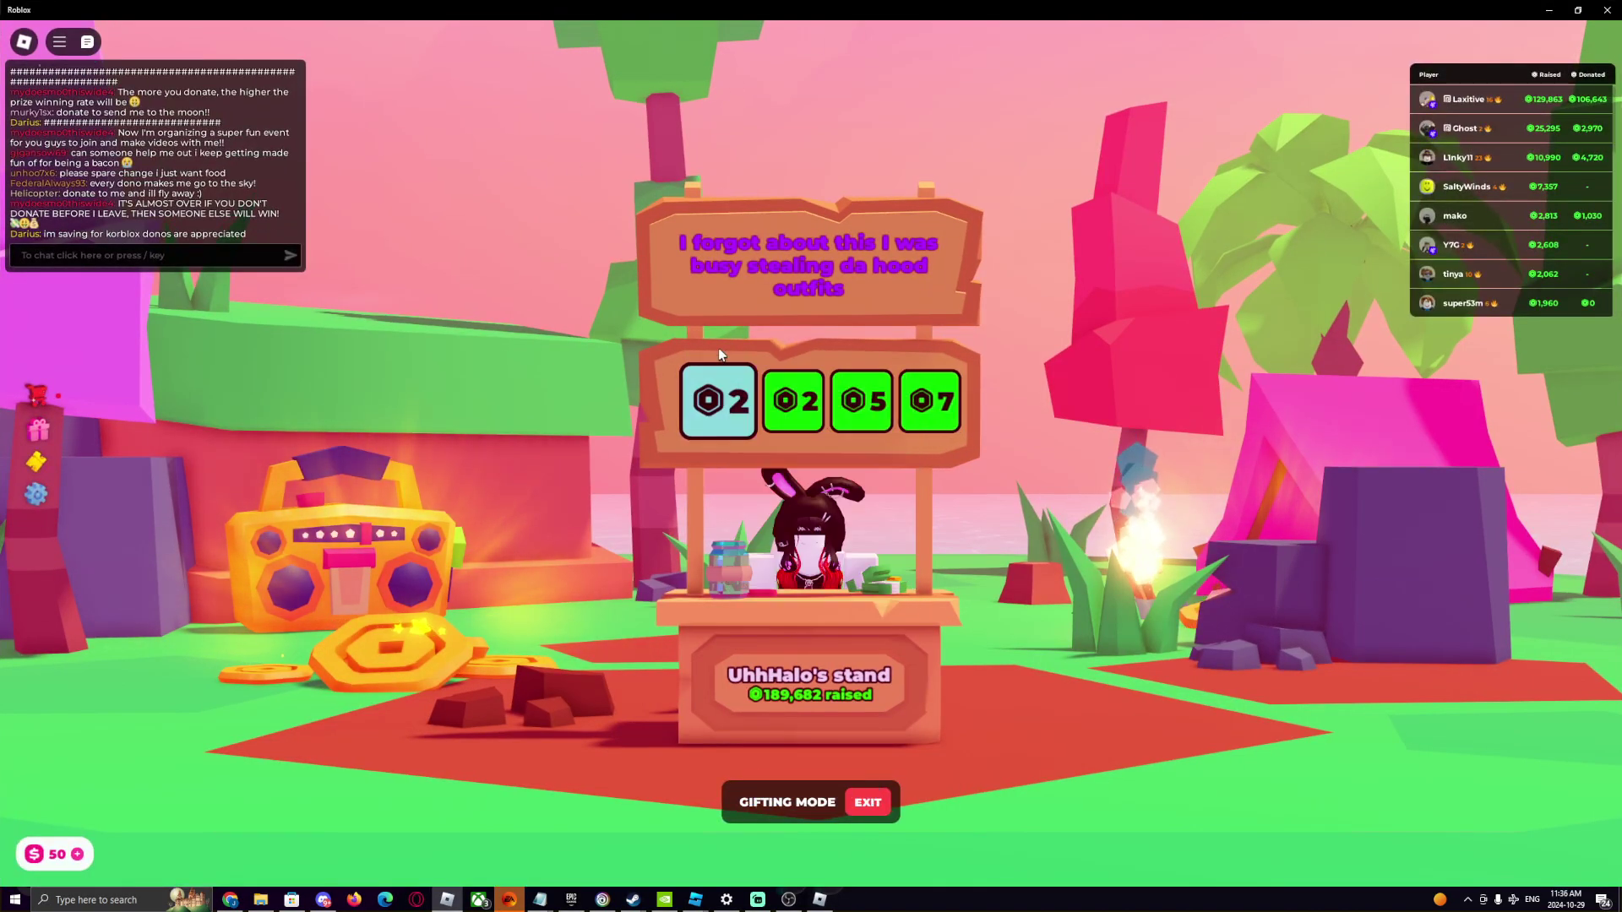
- Buy the 2-Robux item on the streamer's stand
{"action": "left_click", "coordinate": [712, 400]}
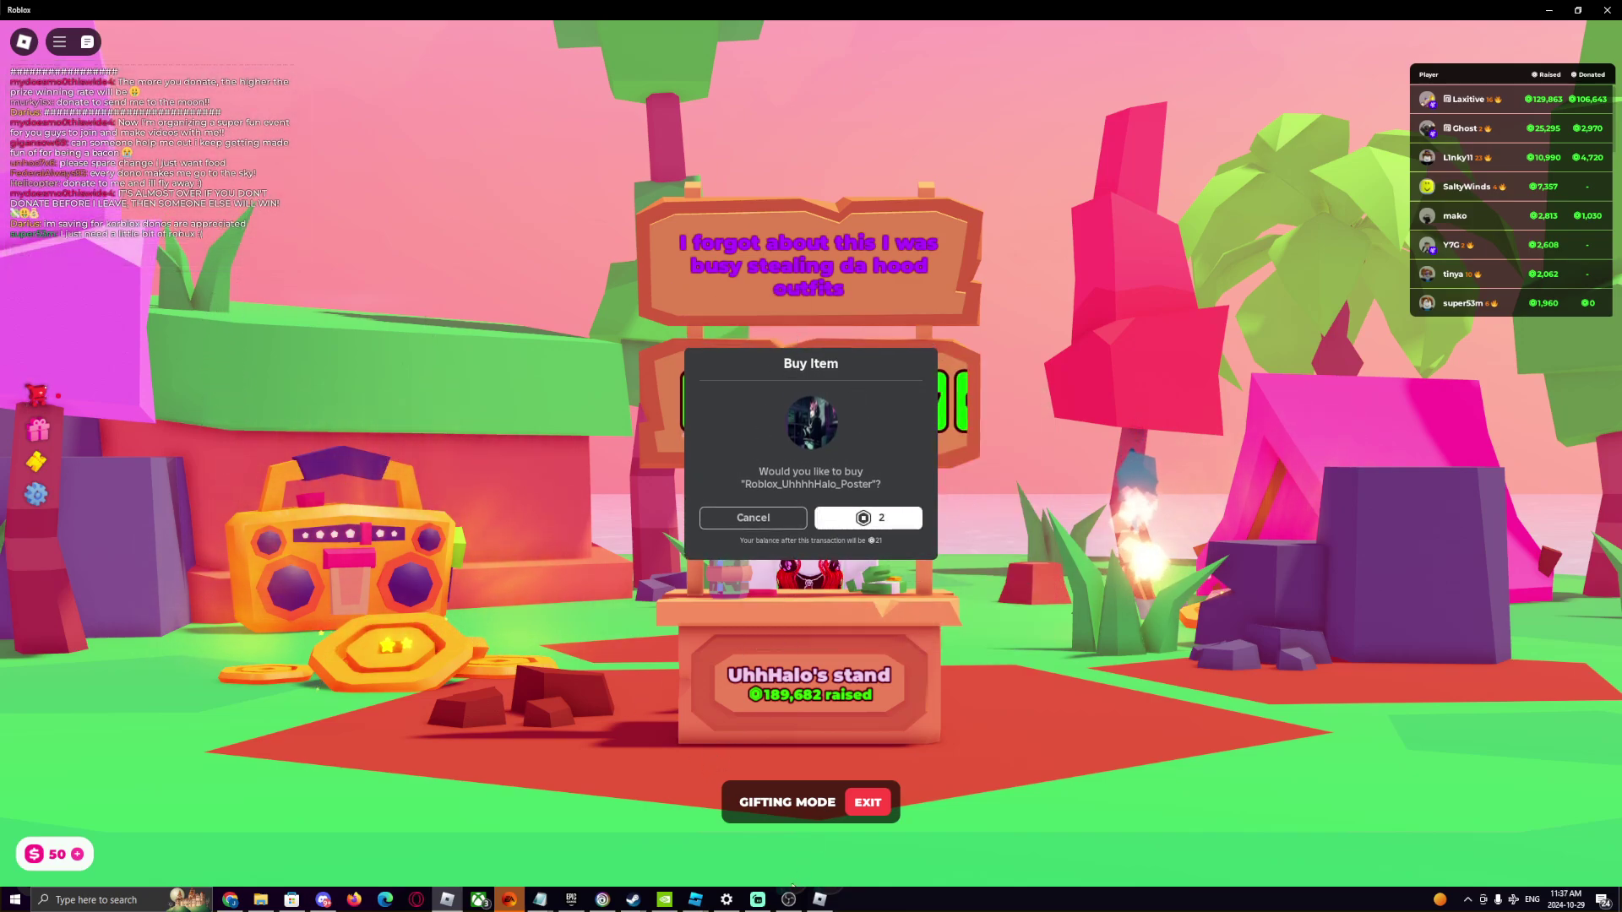
{"action": "key", "text": "alt+Tab"}
{"action": "key", "text": "alt+Tab"}
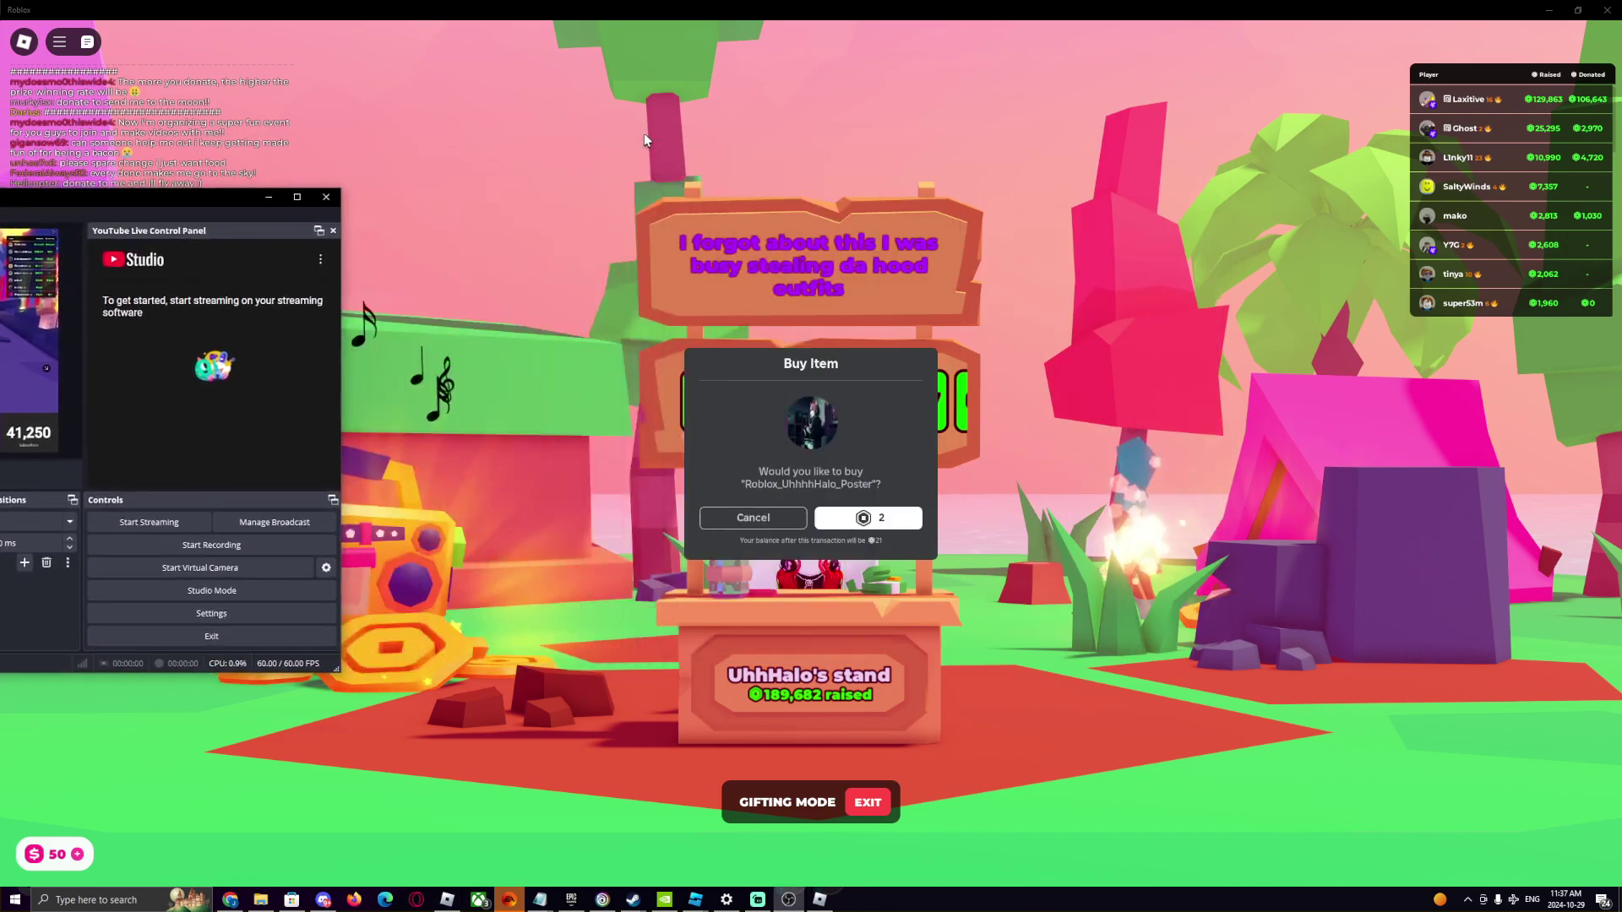
{"action": "left_click", "coordinate": [867, 518]}
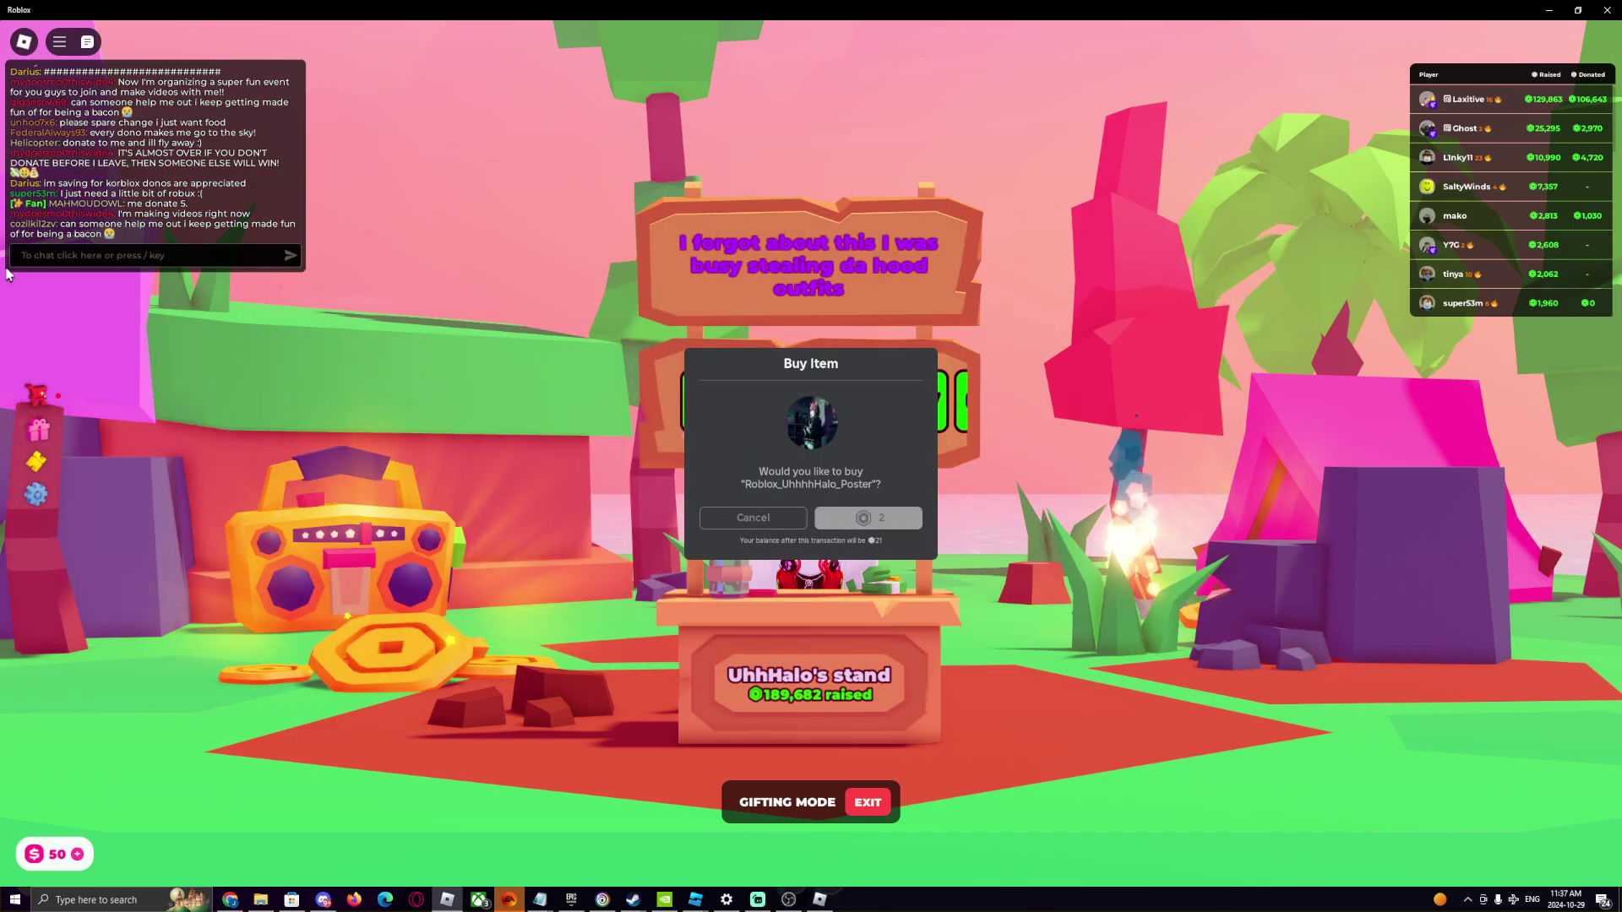
{"action": "left_click", "coordinate": [812, 490]}
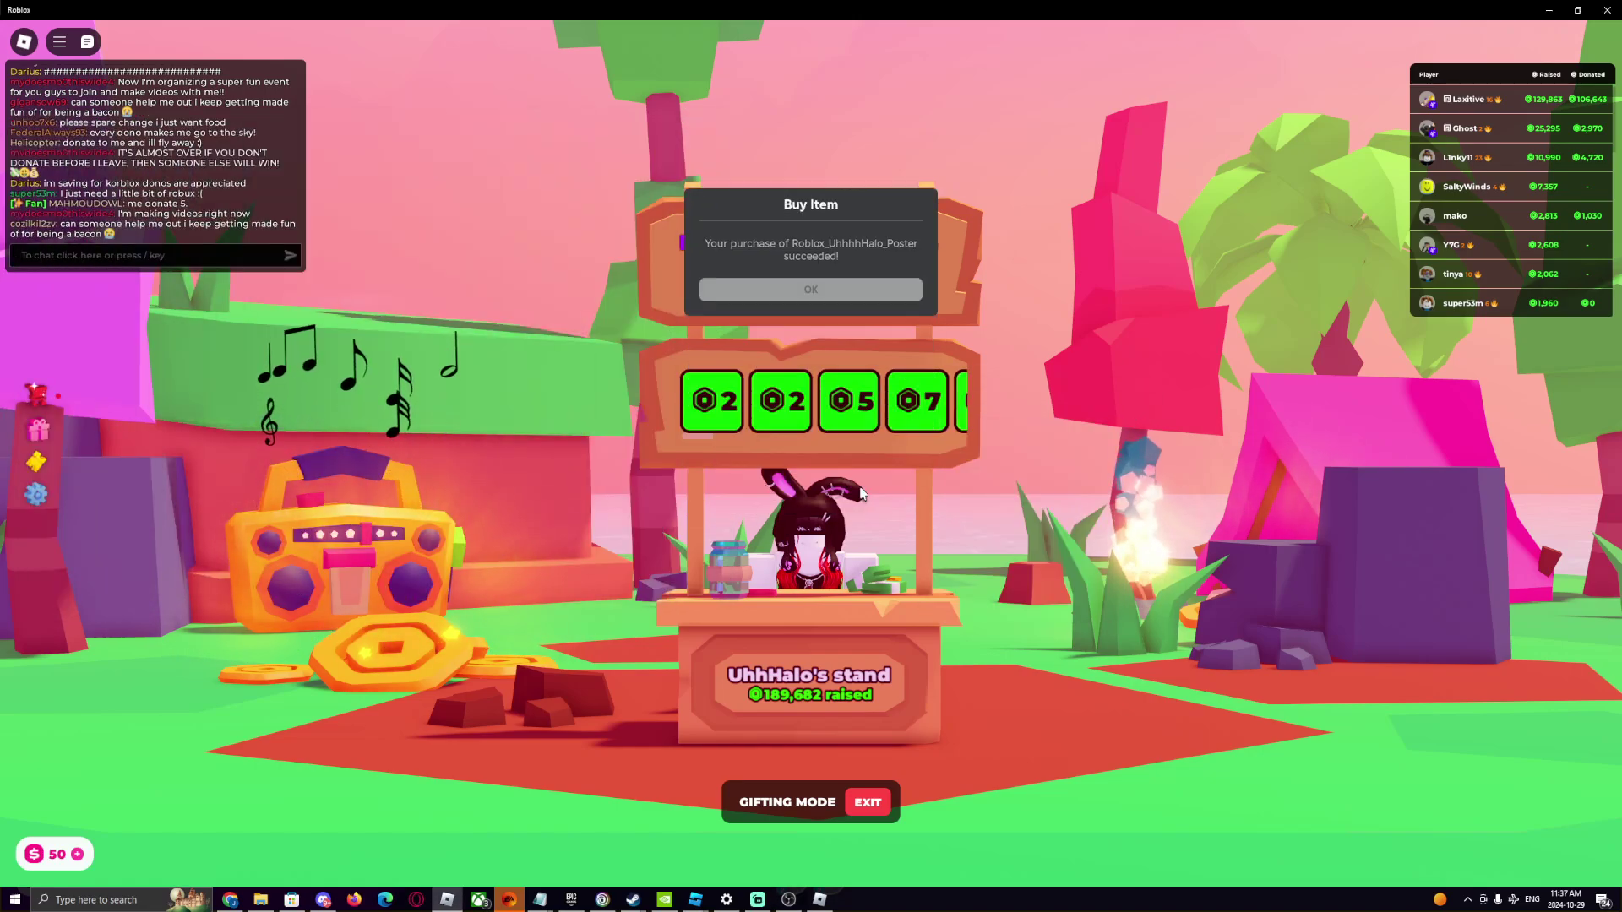
- Check the OBS preview, selecting the gameplay and chat overlay sources
{"action": "key", "text": "alt+Tab"}
{"action": "left_click_drag", "start_coordinate": [781, 179], "coordinate": [768, 186]}
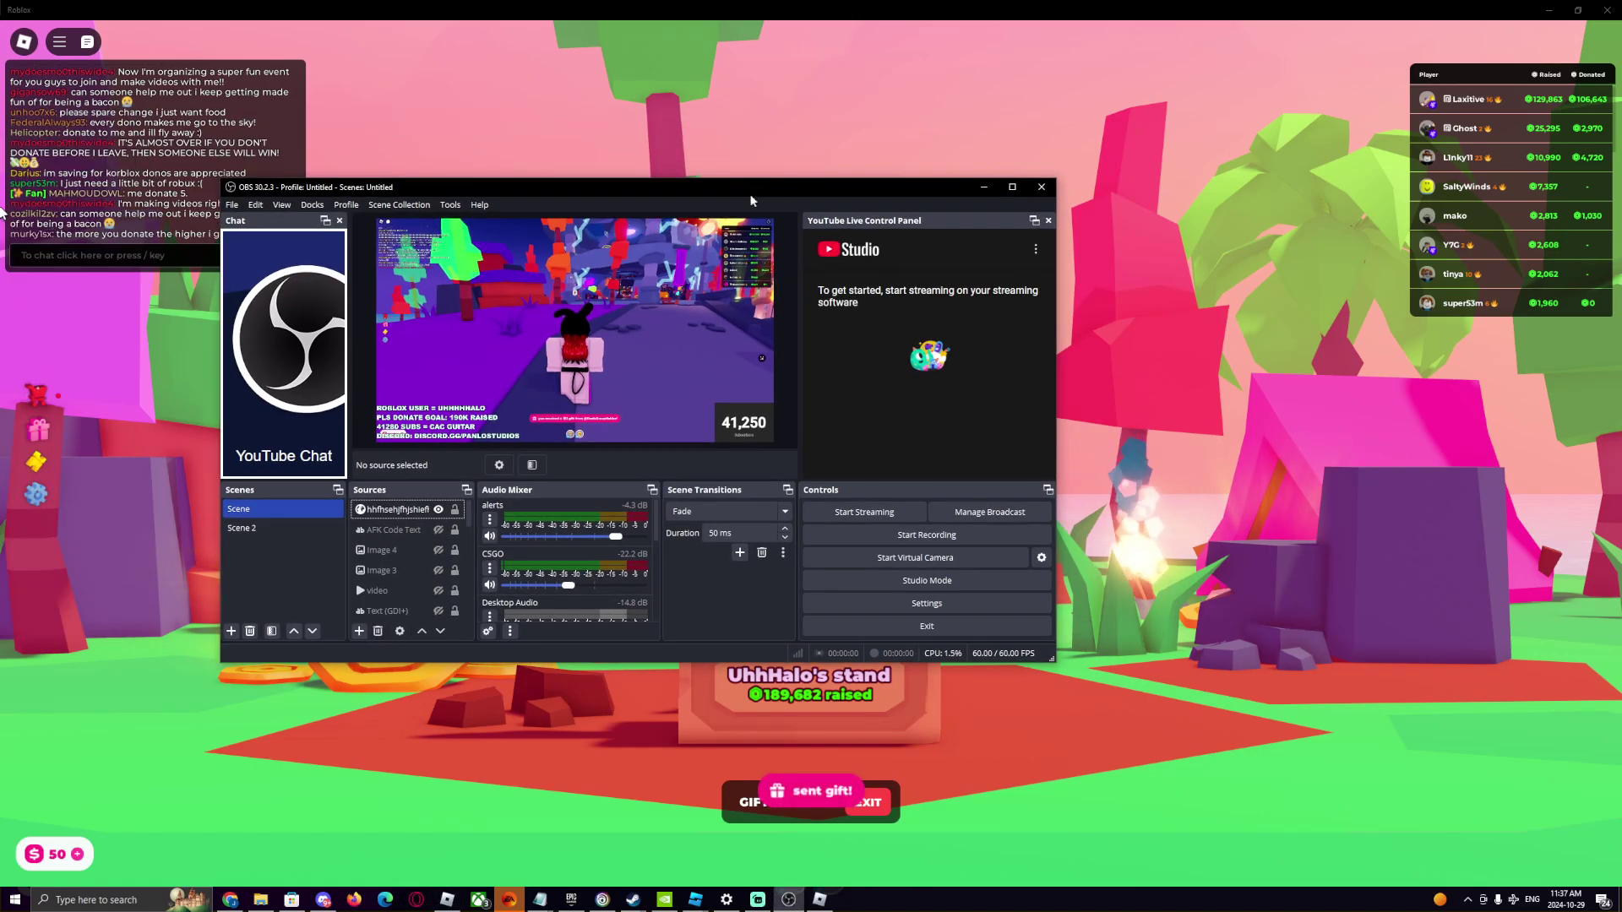
{"action": "left_click", "coordinate": [582, 422]}
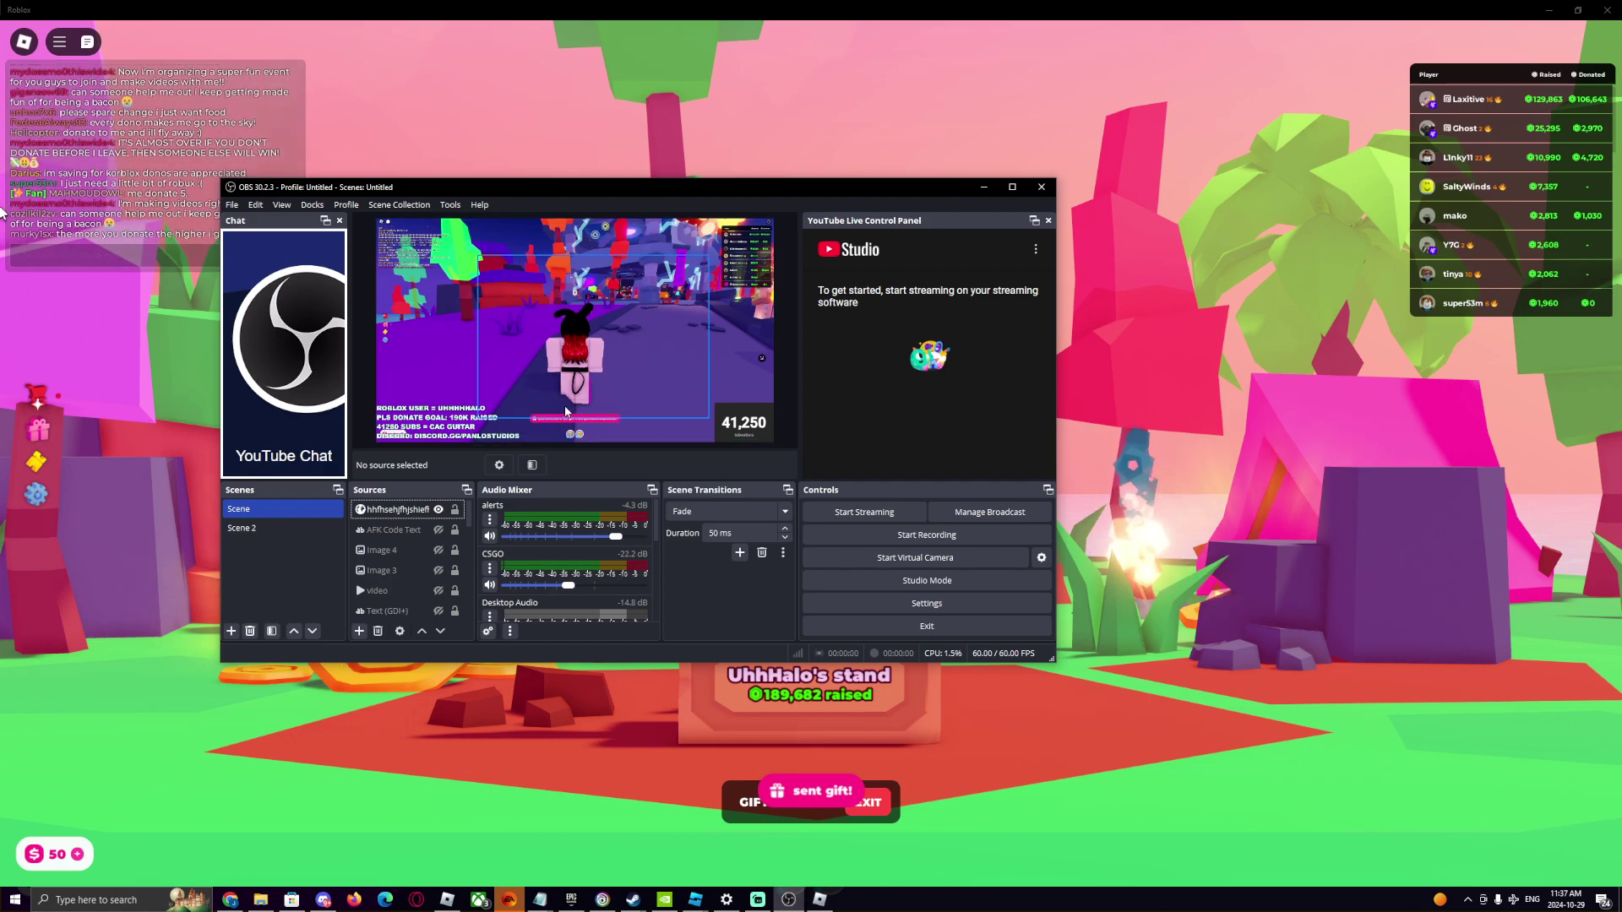
{"action": "left_click", "coordinate": [467, 294]}
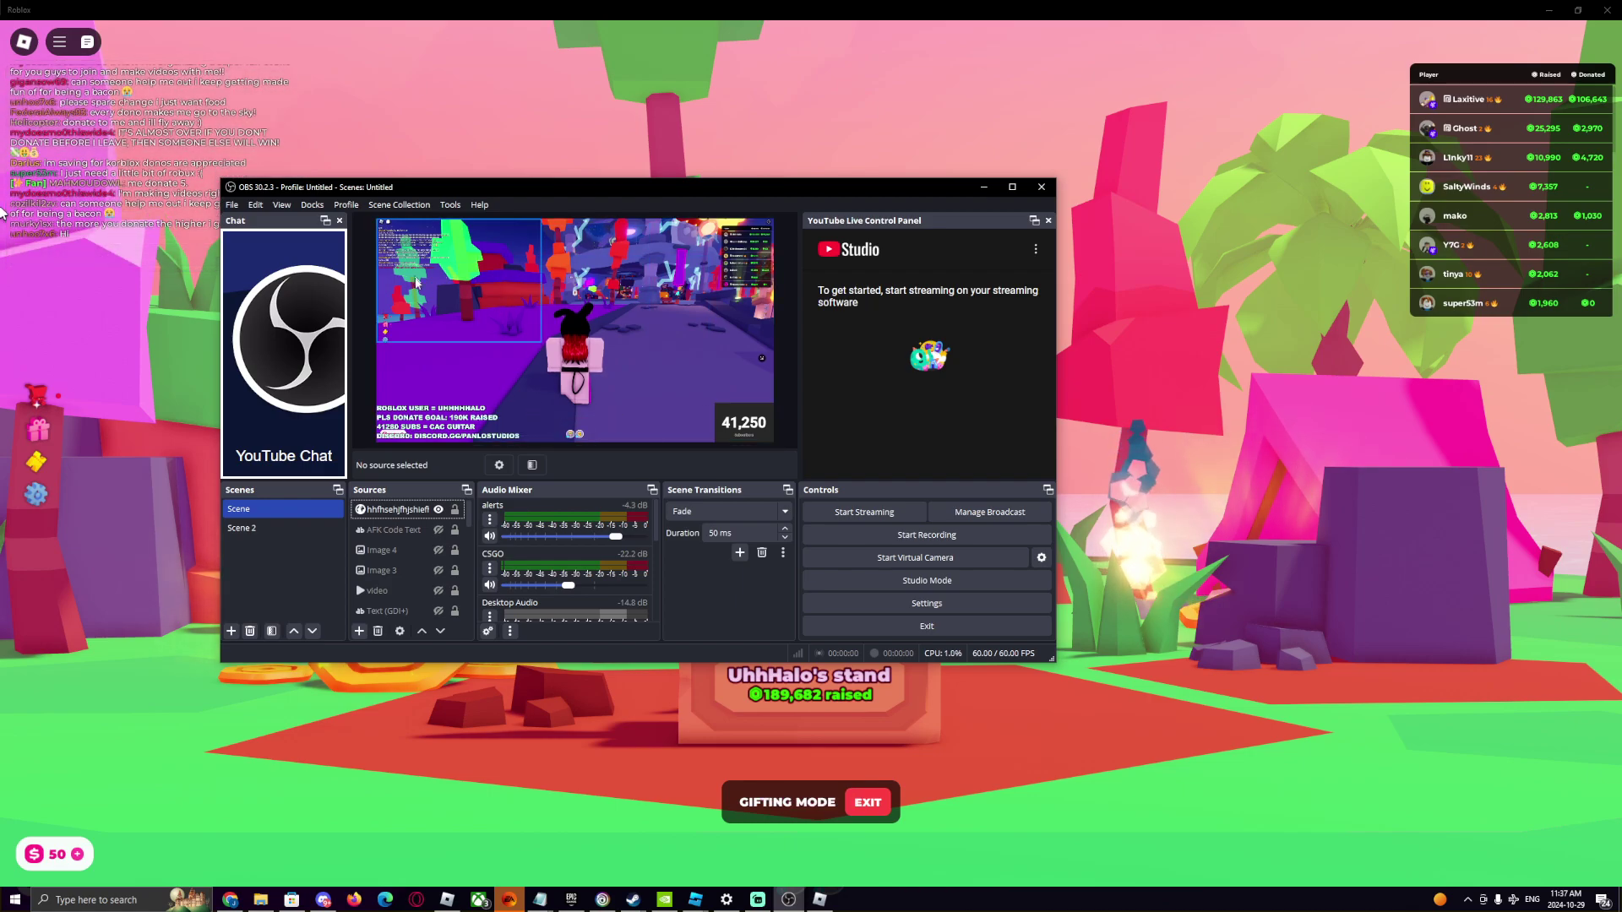
{"action": "left_click", "coordinate": [407, 190]}
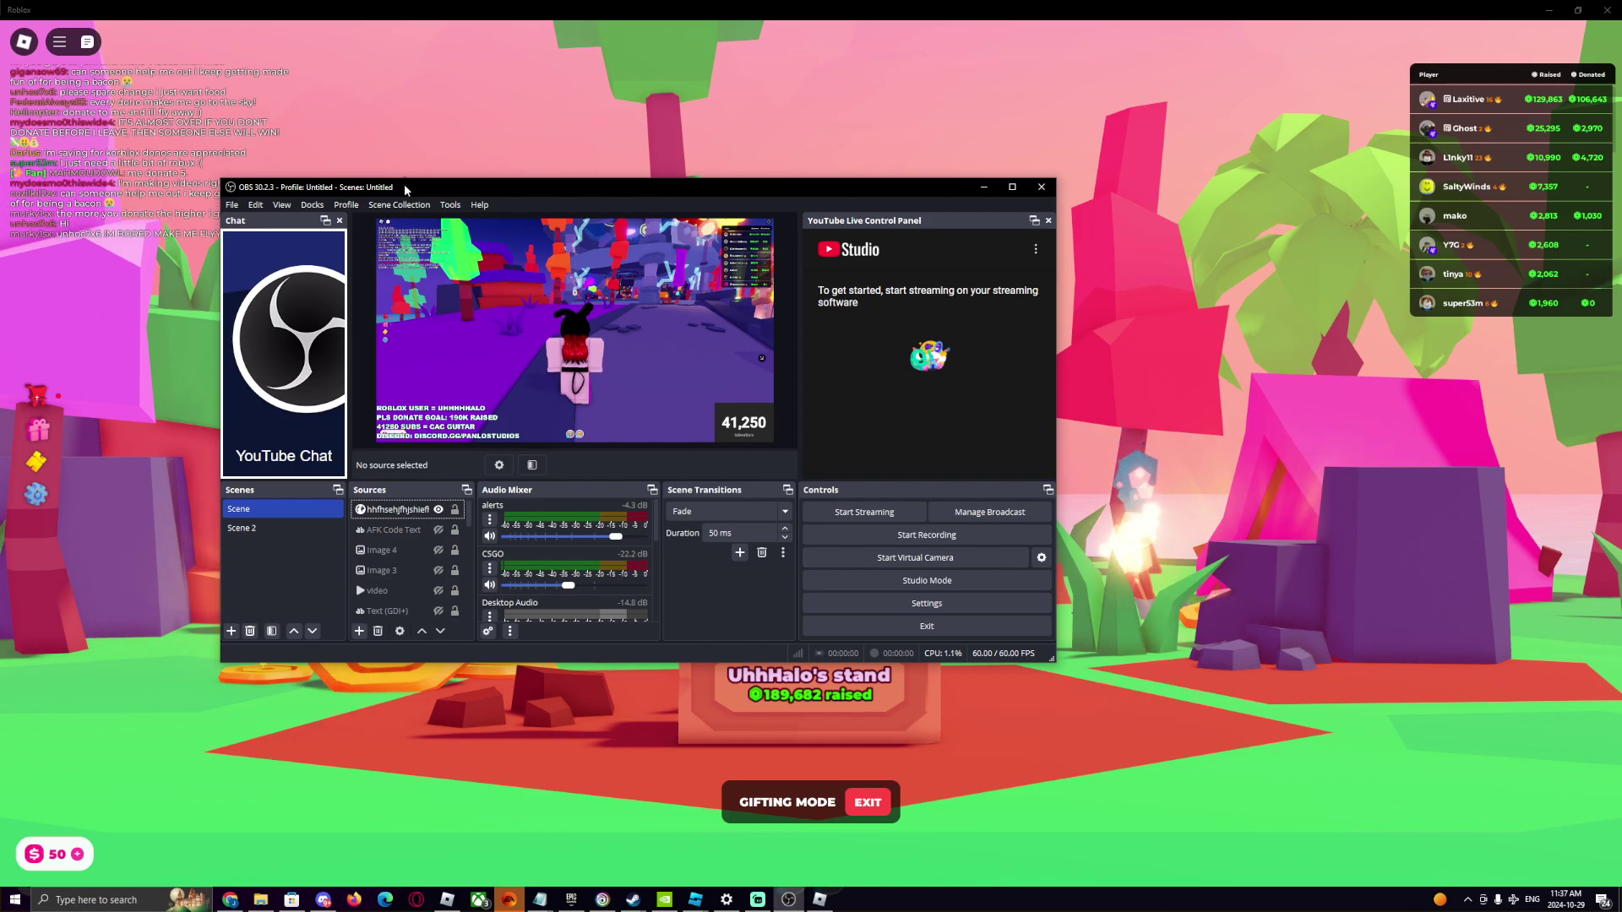
- Buy the 5-Robux item on the stand, then put OBS in front of the game
{"action": "key", "text": "alt+Tab"}
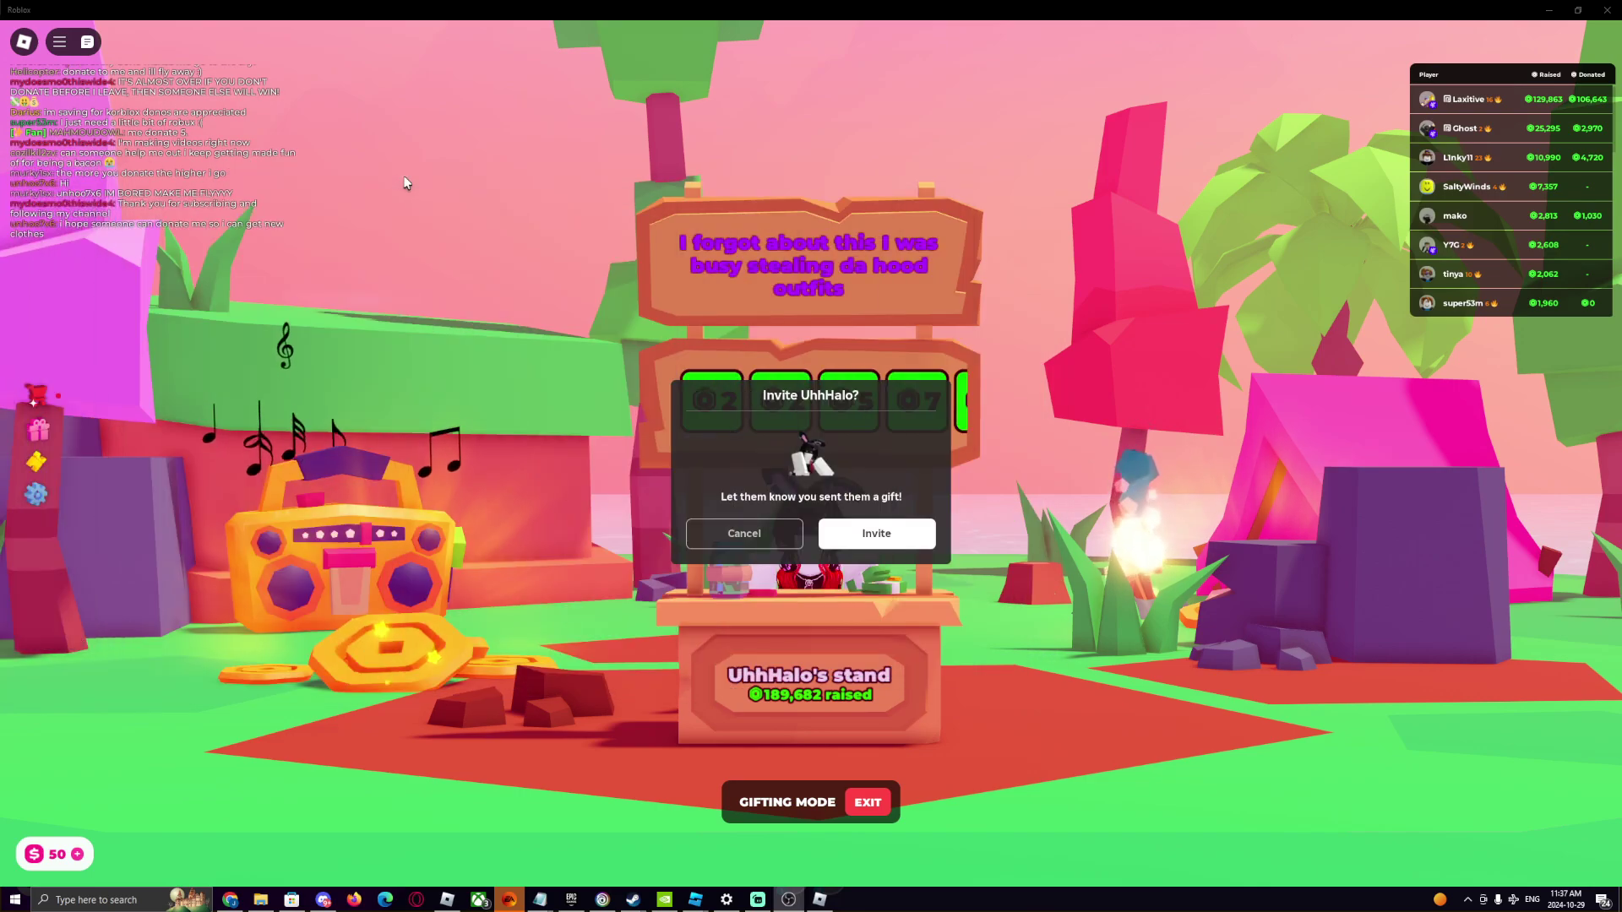
{"action": "left_click", "coordinate": [744, 532]}
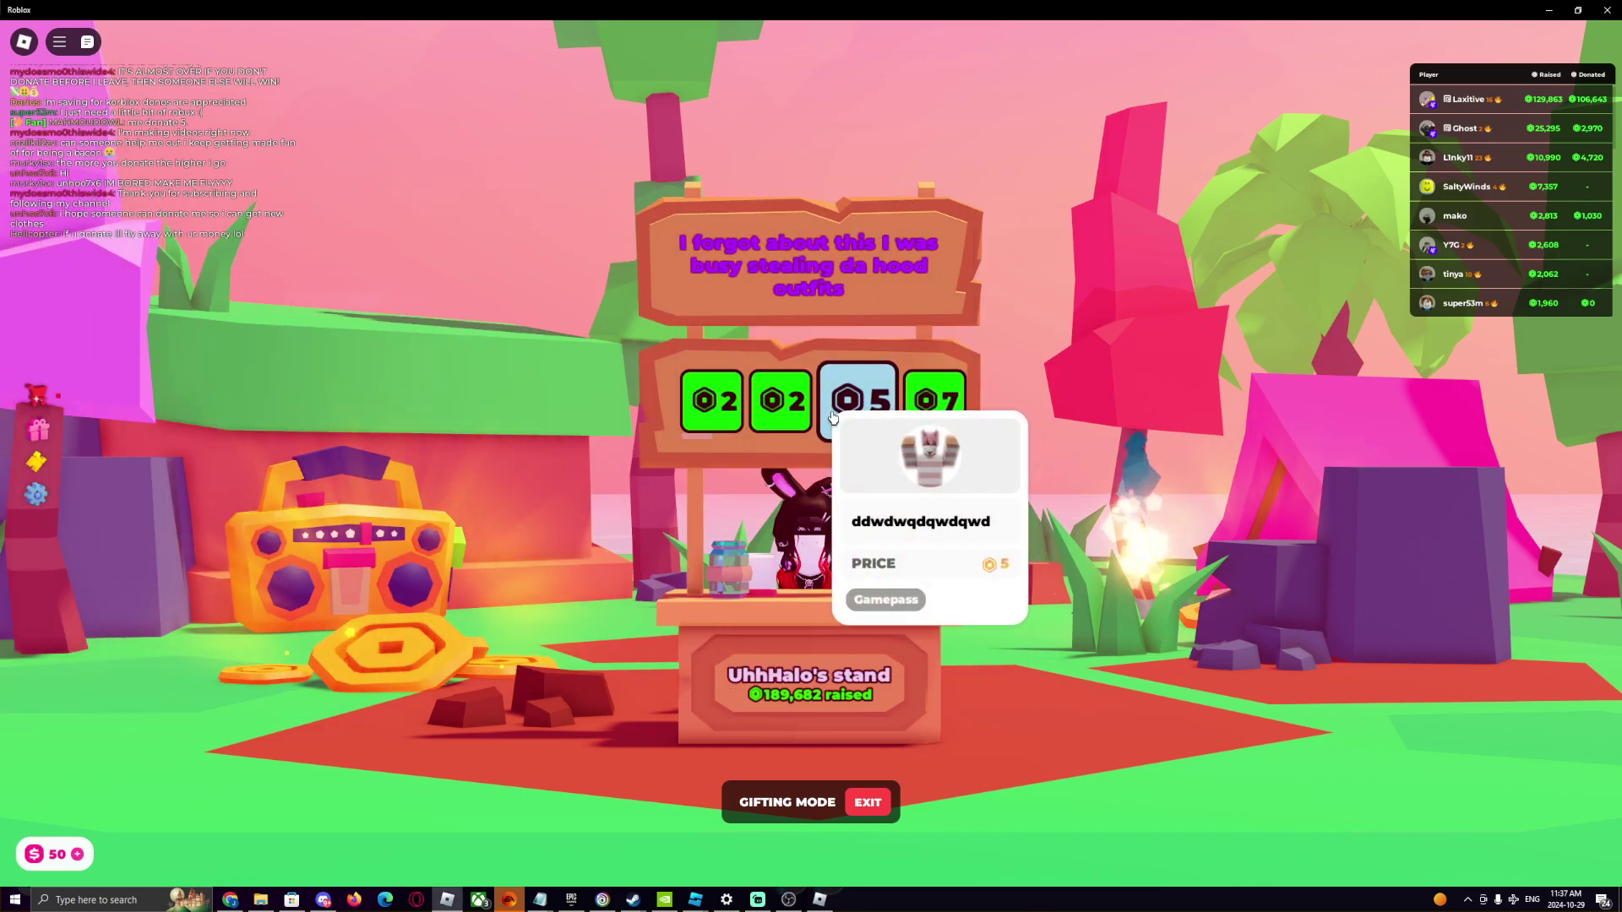
{"action": "left_click", "coordinate": [849, 399]}
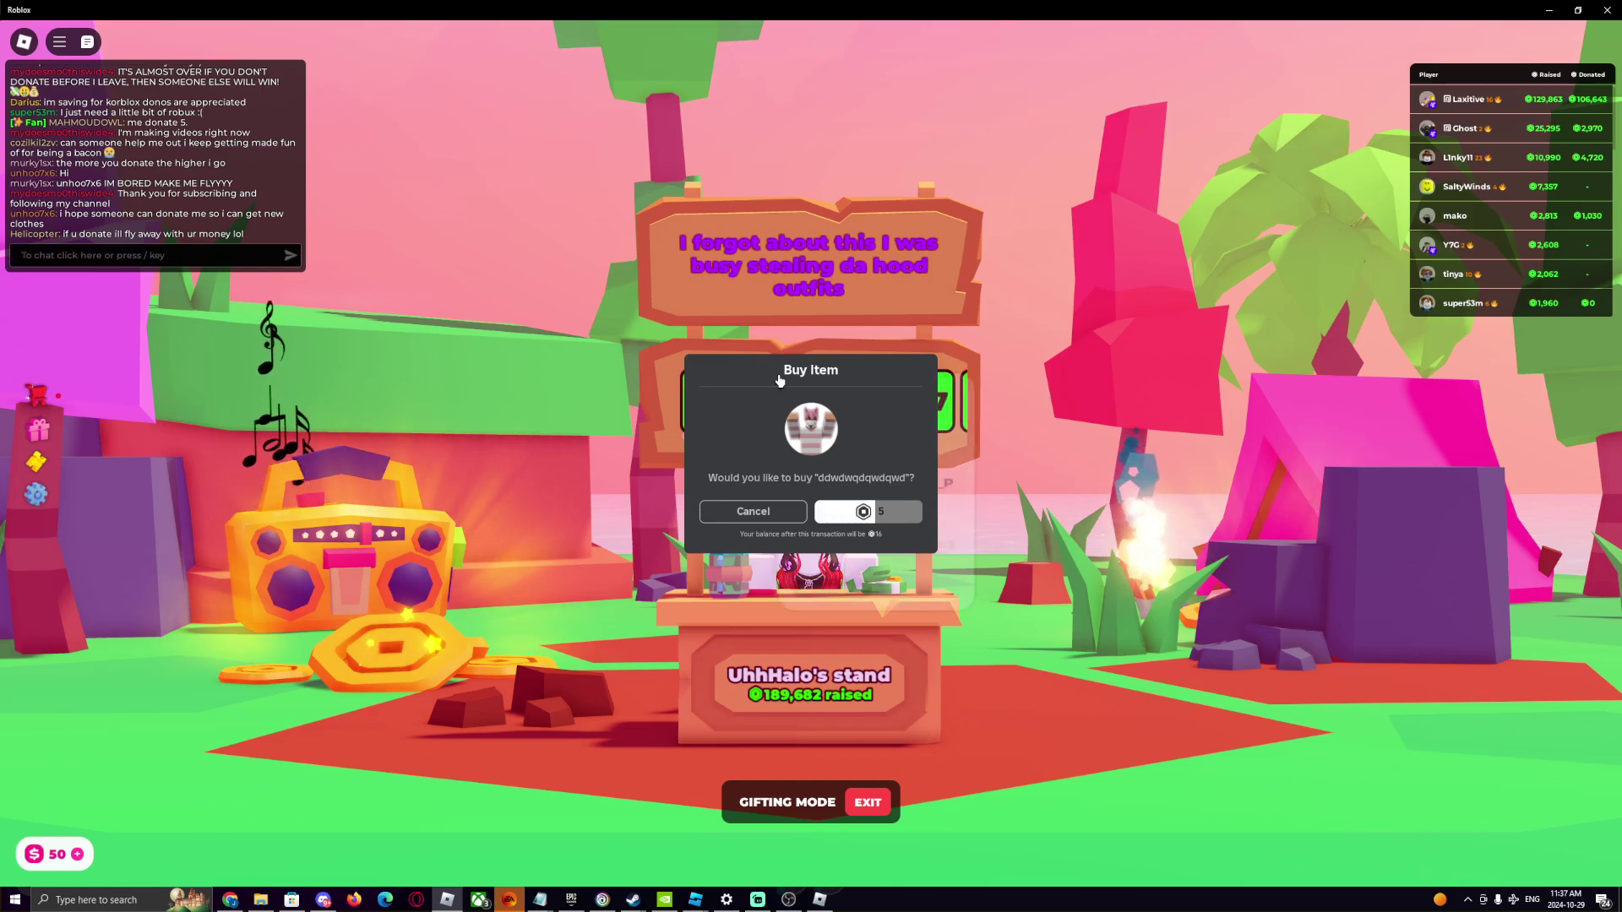
{"action": "left_click", "coordinate": [875, 511]}
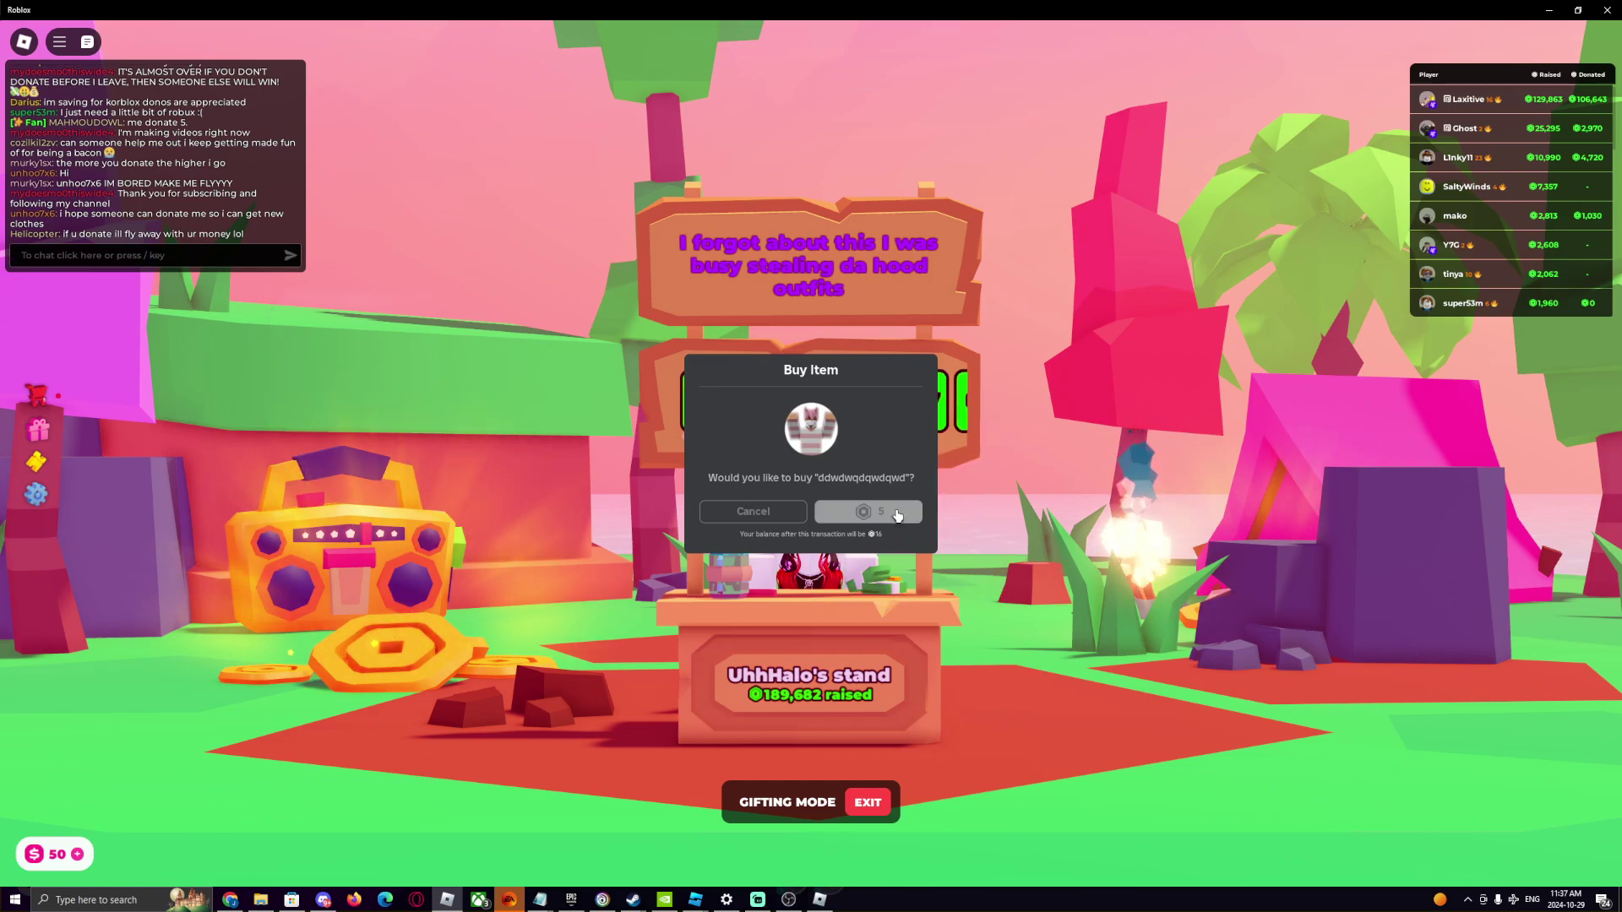
{"action": "left_click", "coordinate": [811, 490]}
{"action": "key", "text": "alt+Tab"}
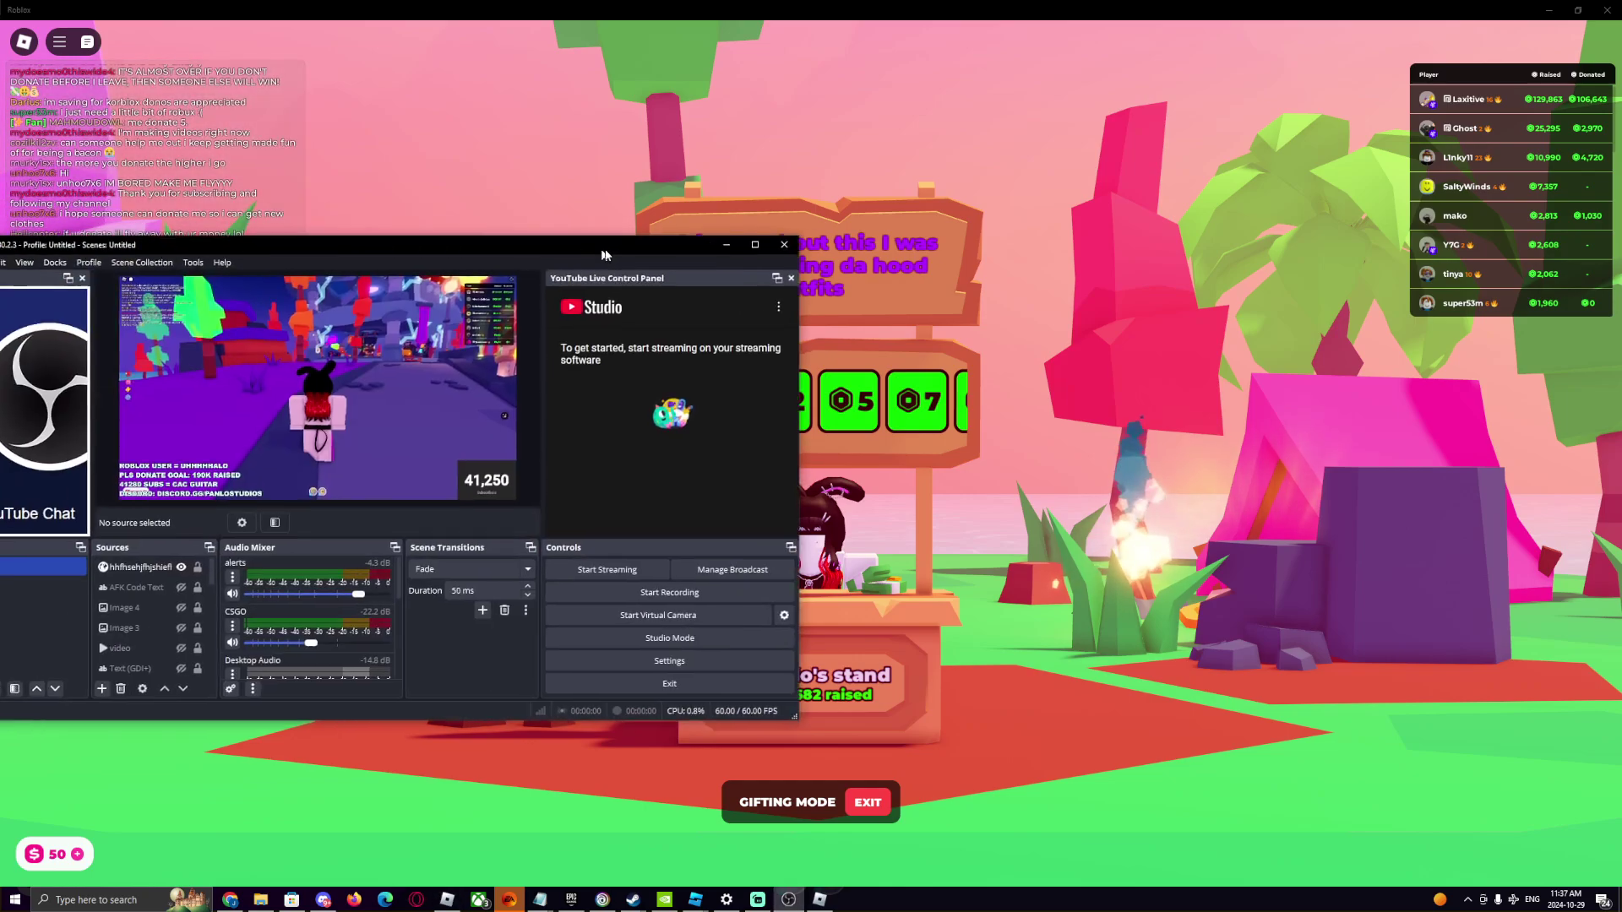
{"action": "left_click_drag", "start_coordinate": [761, 214], "coordinate": [915, 229]}
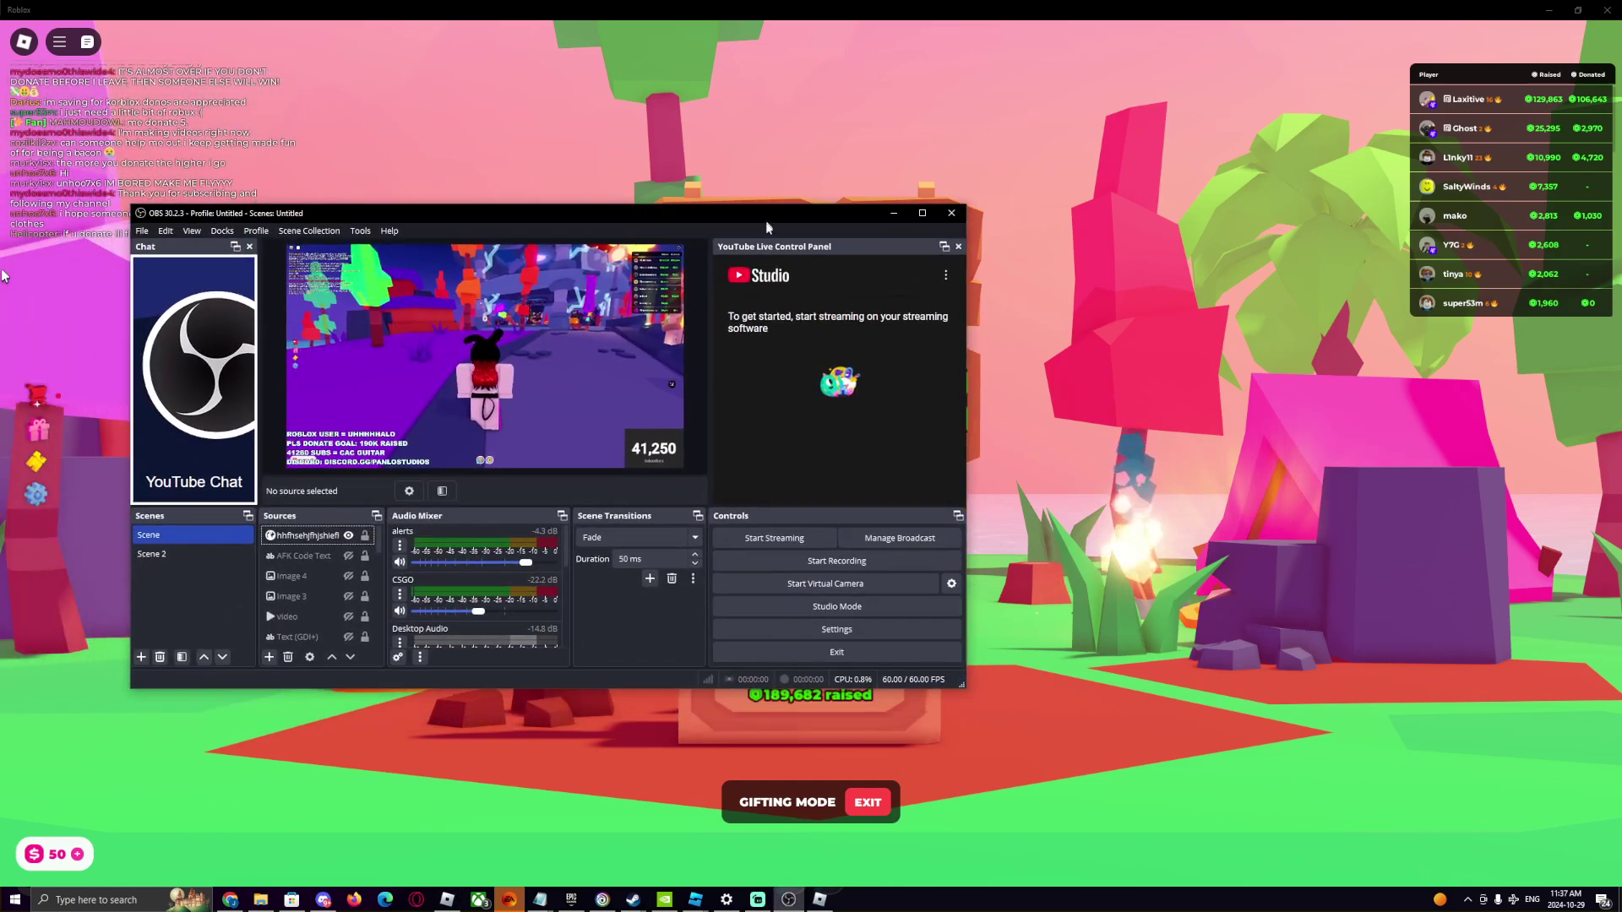
- Maximize OBS to see the R$5 alert with its 'This has worked' message
{"action": "left_click", "coordinate": [922, 213]}
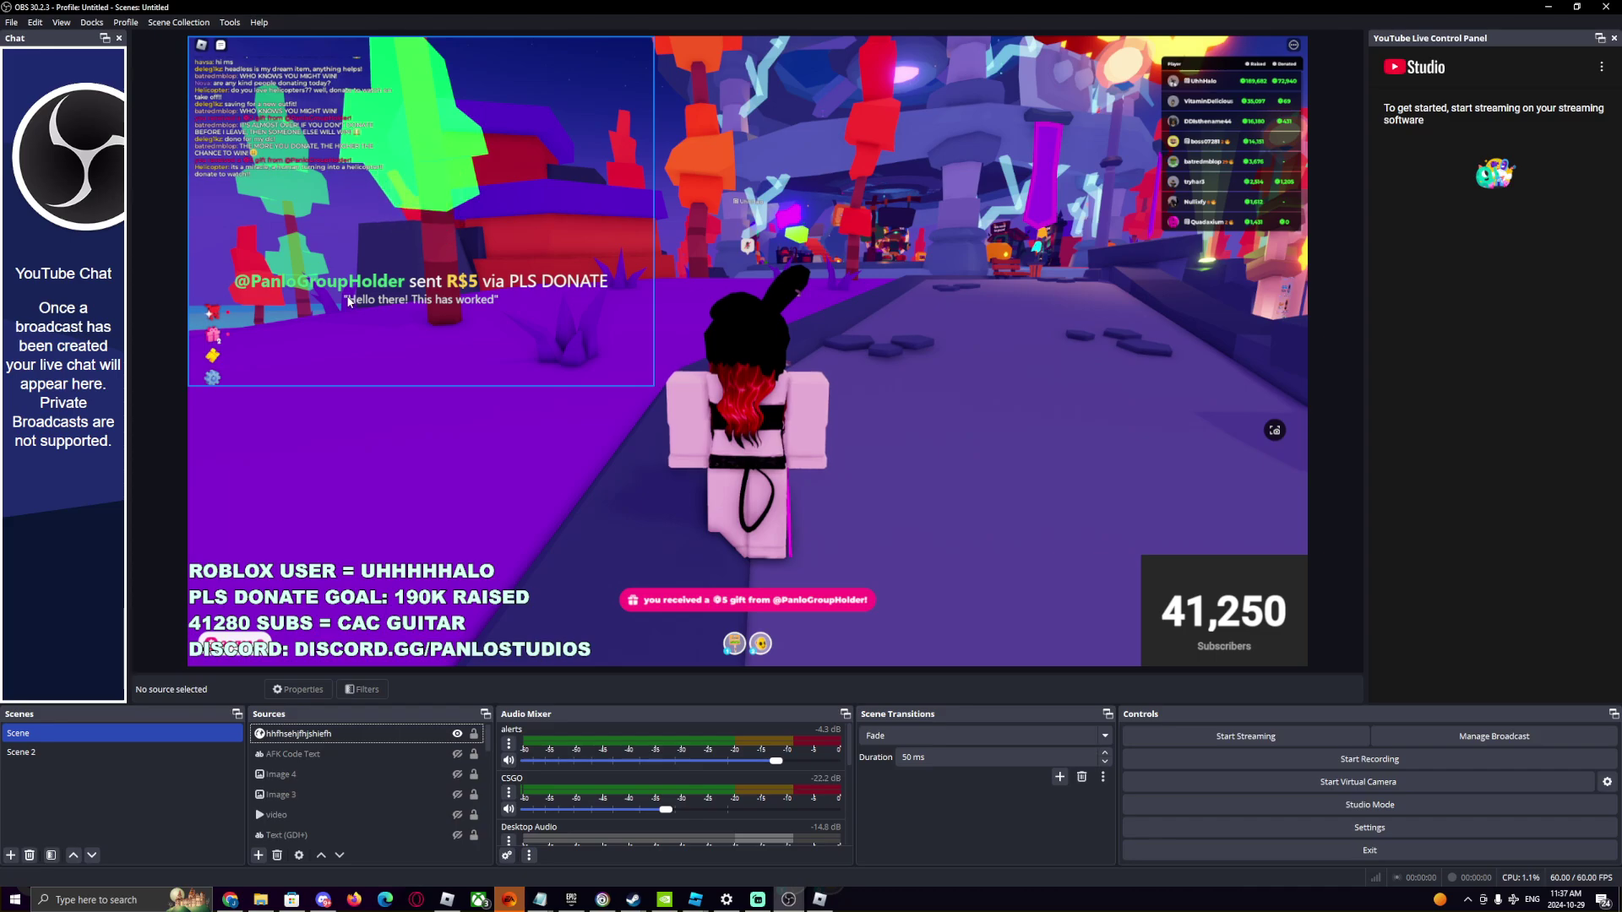